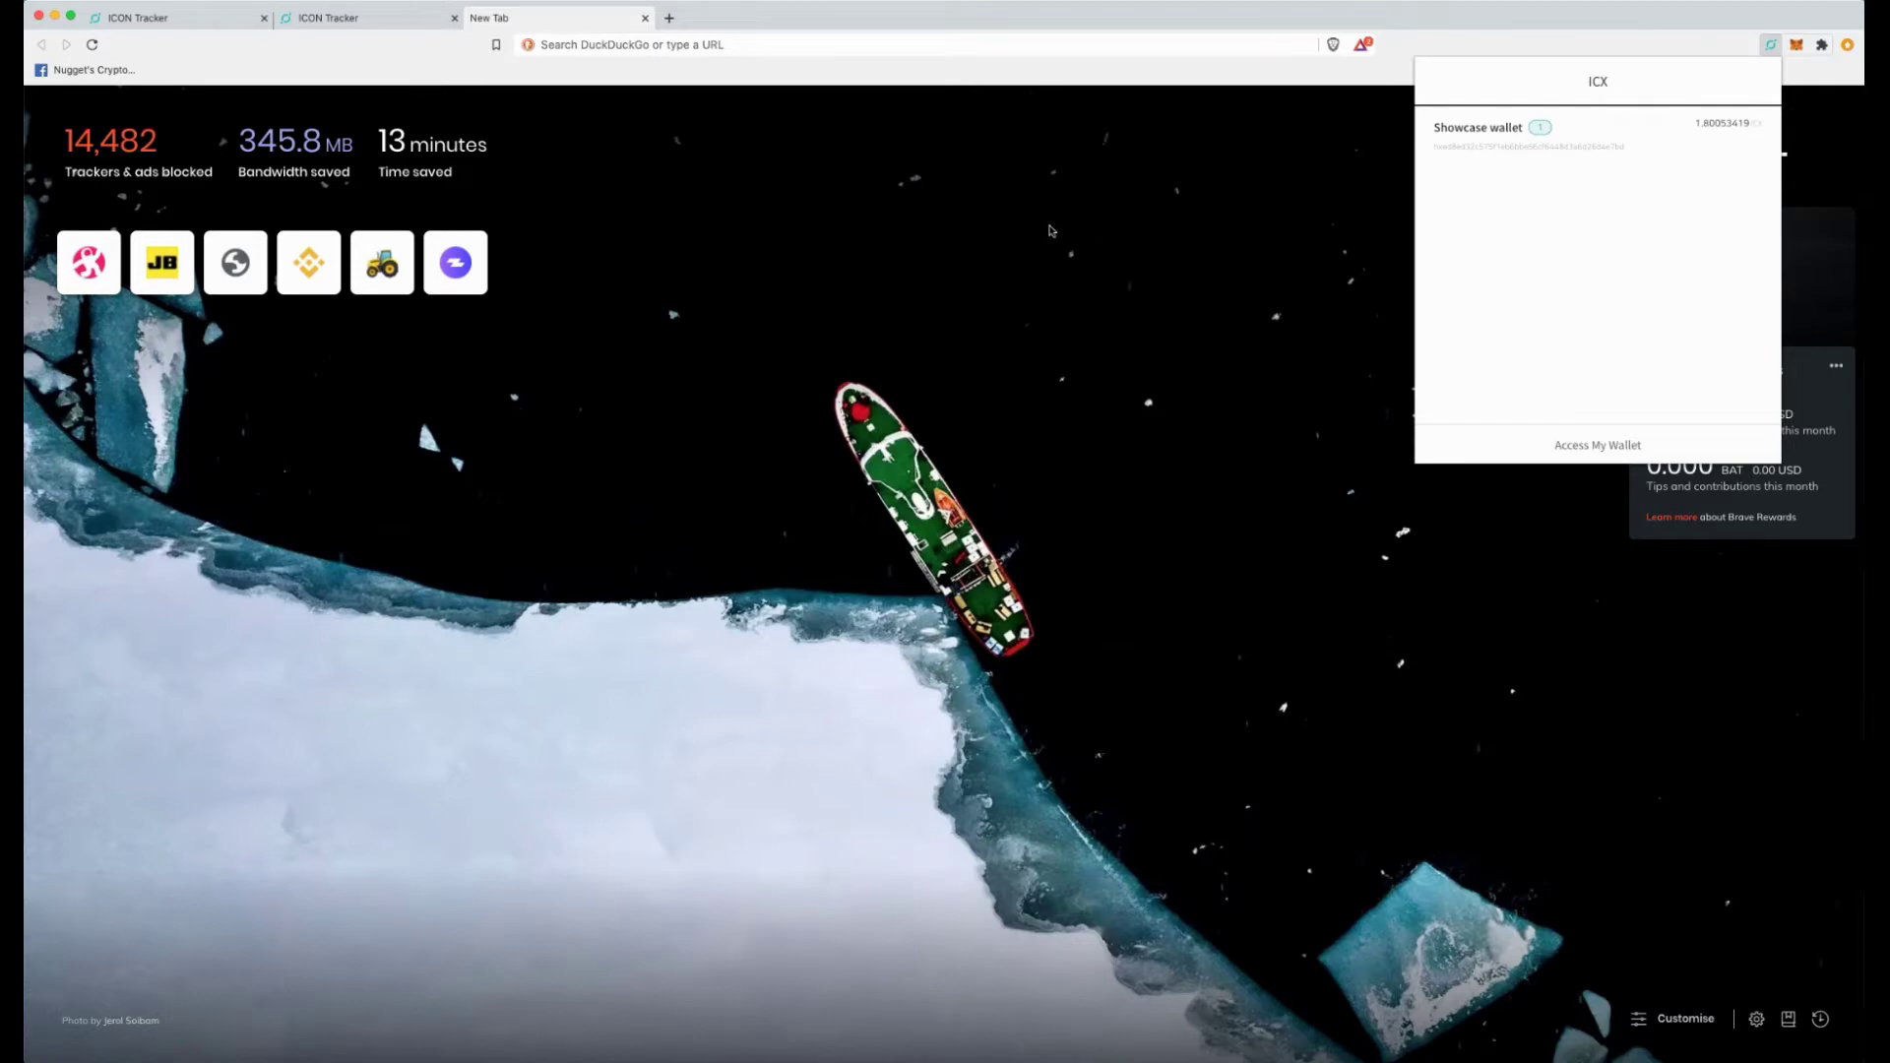
Dismiss the ICX extension popup showing the Showcase wallet's 1.80053419 ICX balance.
key(Escape)
Reopen the ICX popup and open the full ICONex My Wallet page in its own tab.
click(1771, 46)
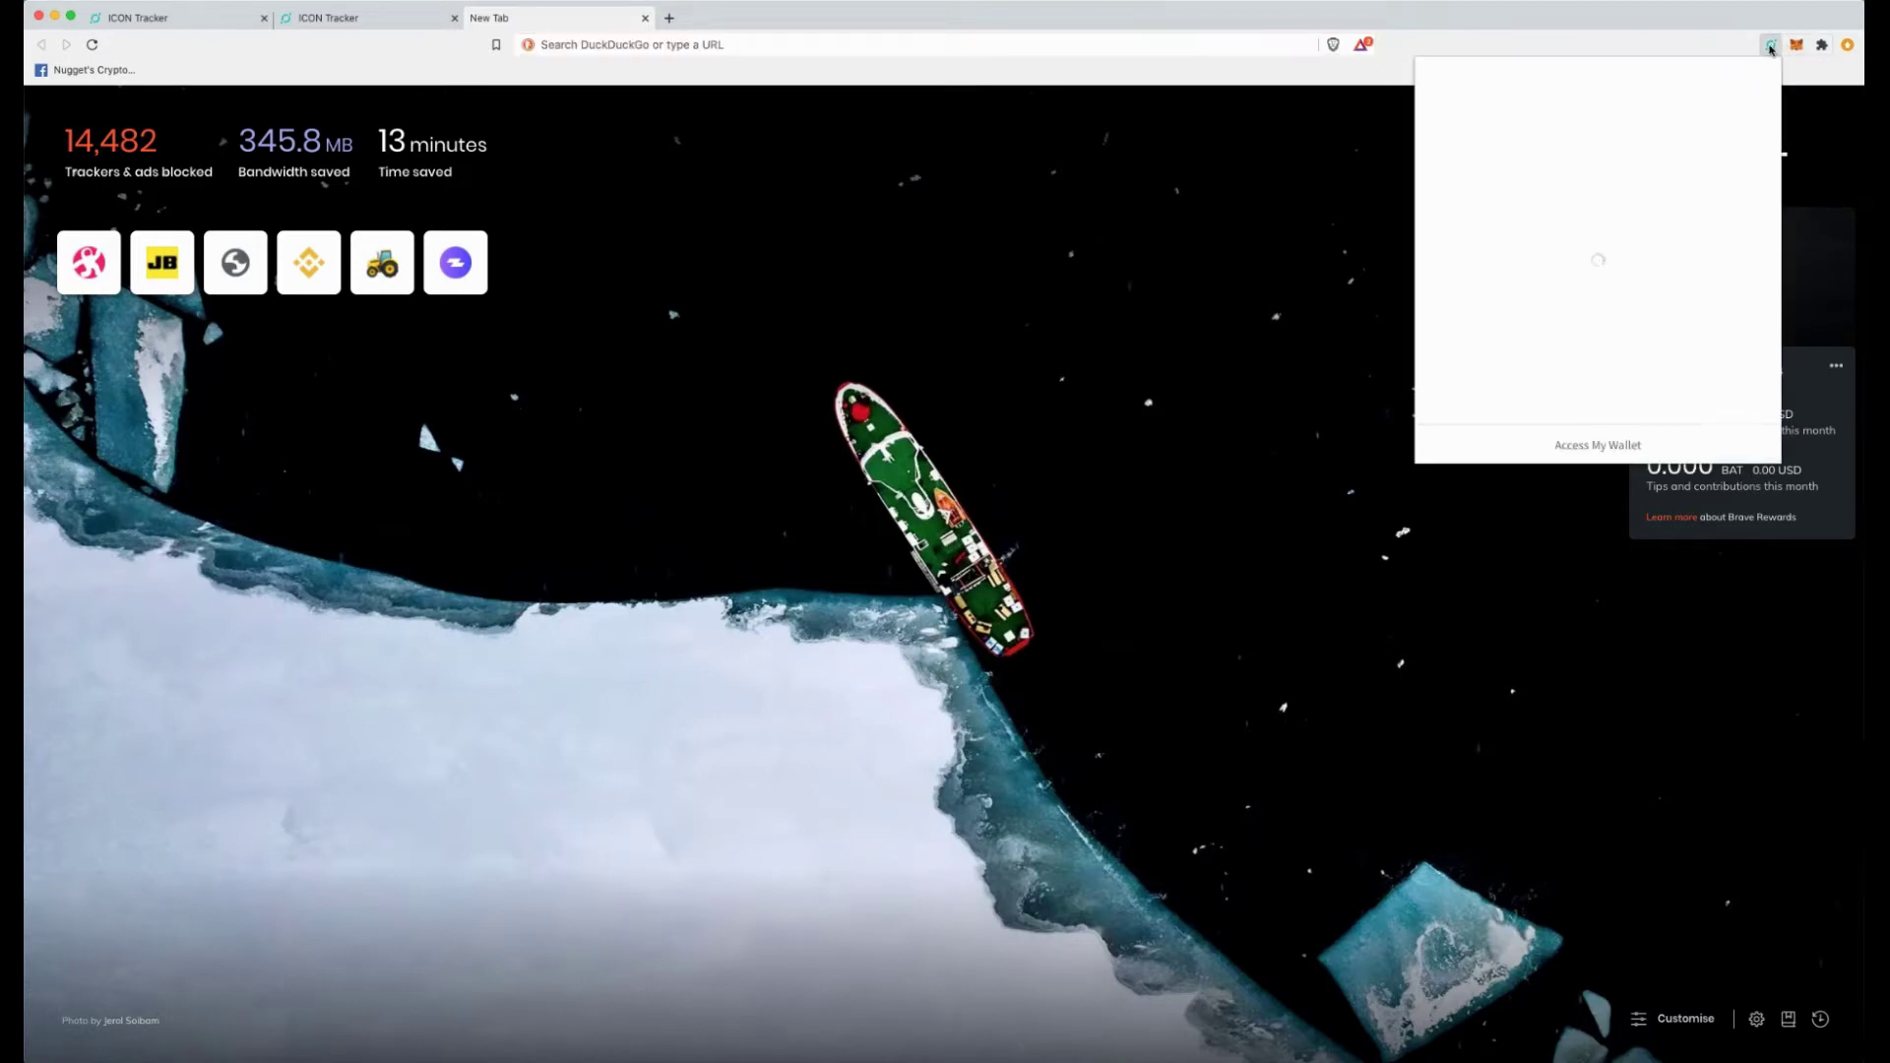
click(1595, 446)
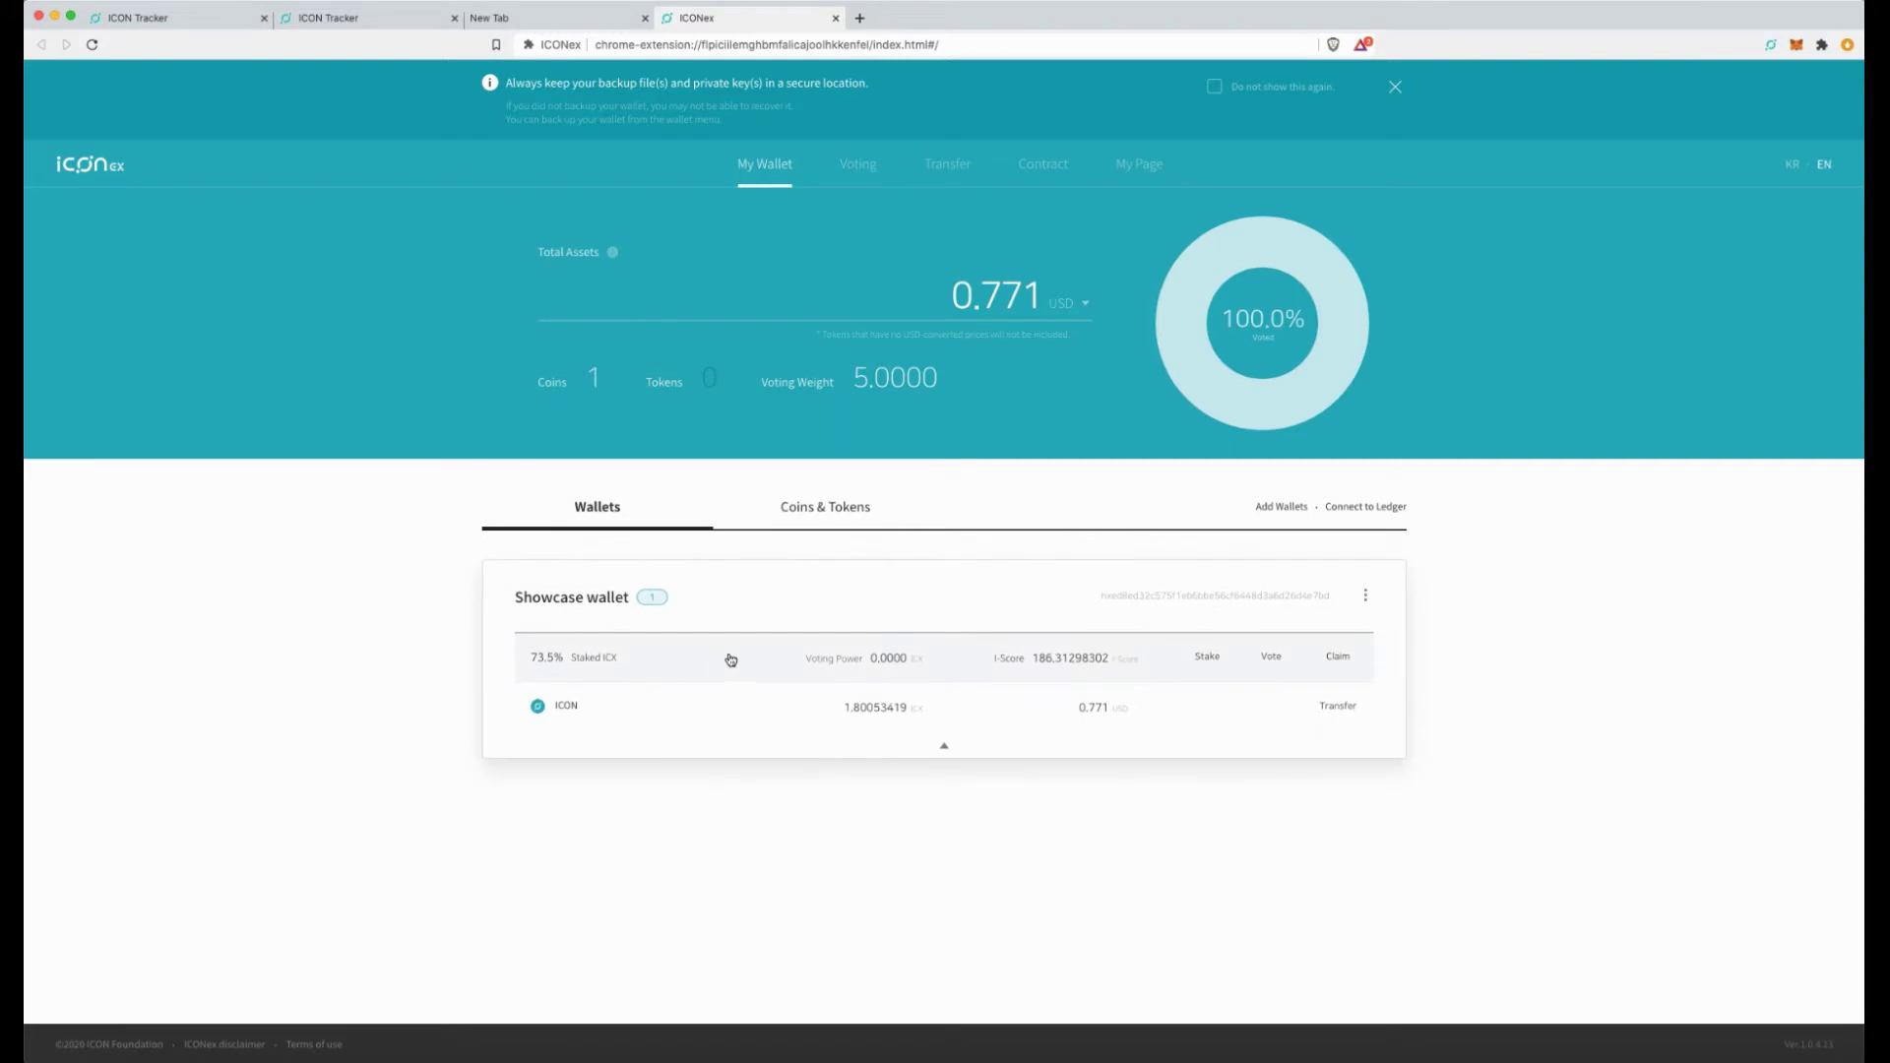
From the Showcase wallet's Add token list, switch to Input Token Info. and focus the Address field.
click(1366, 598)
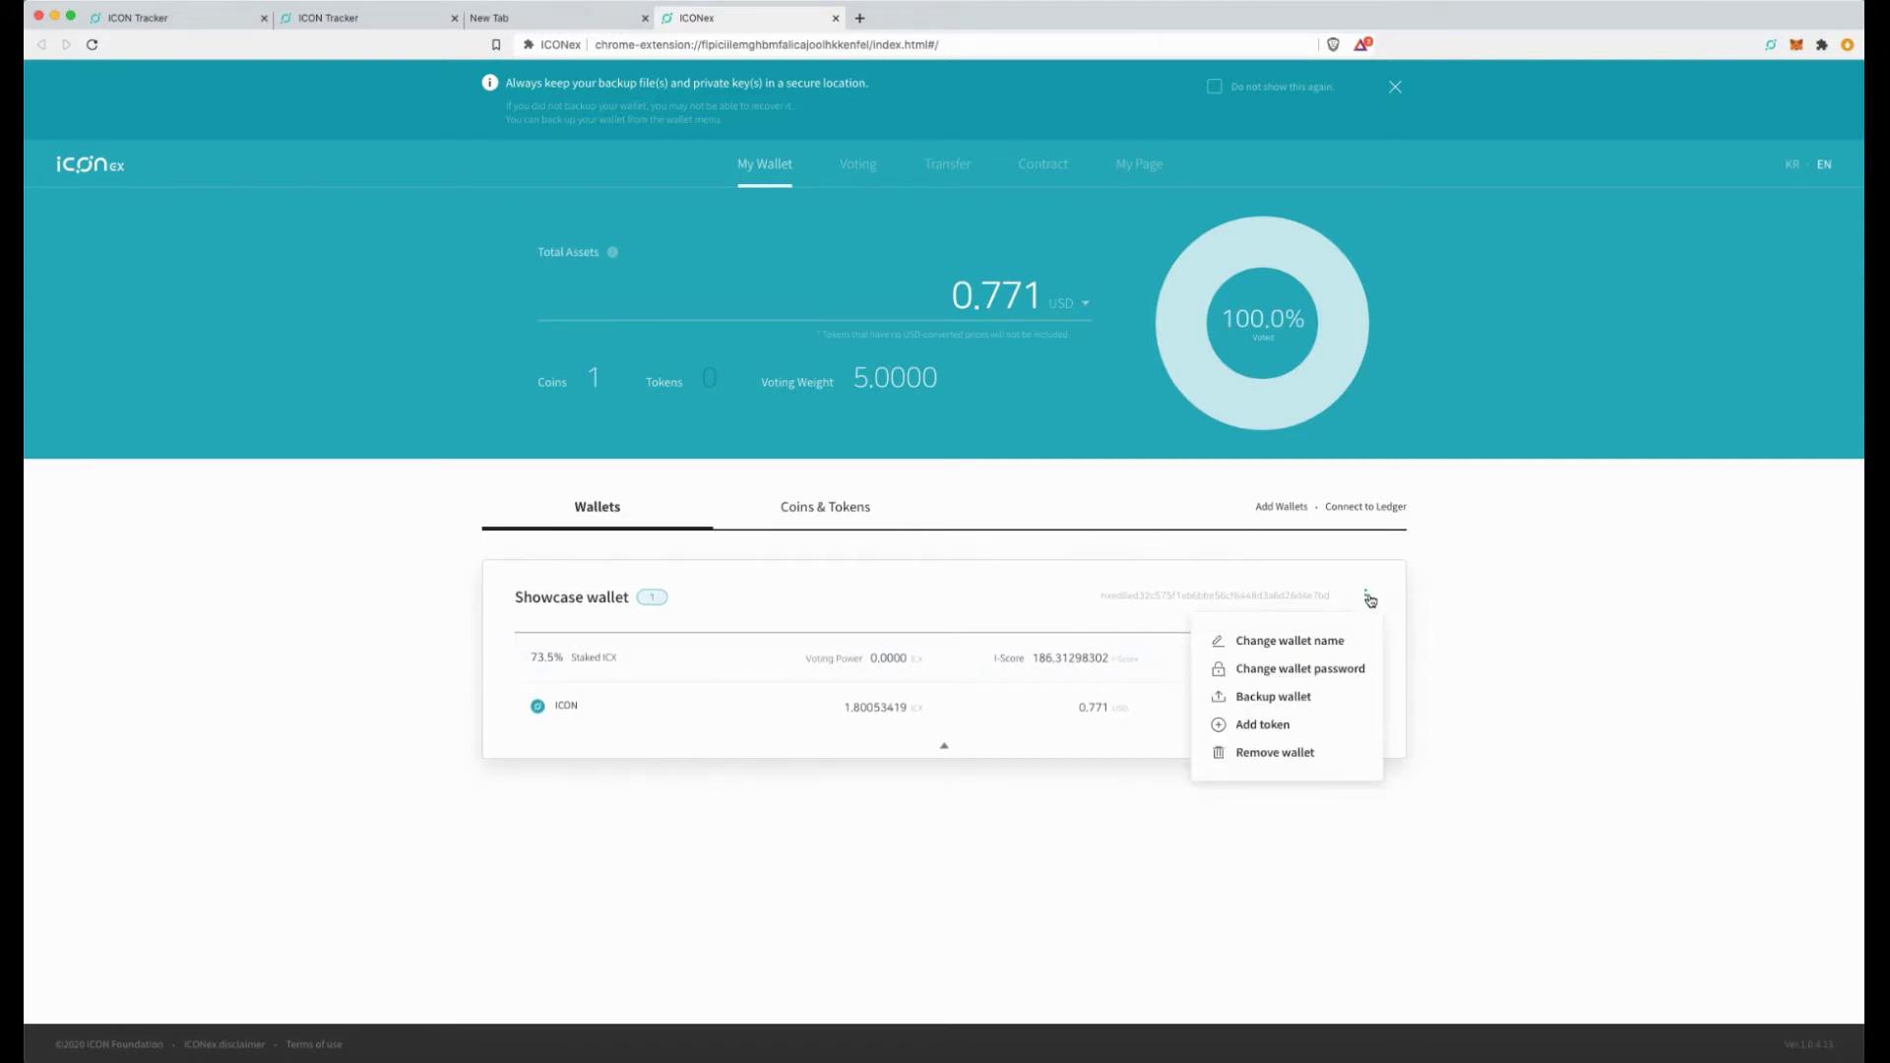
click(1270, 724)
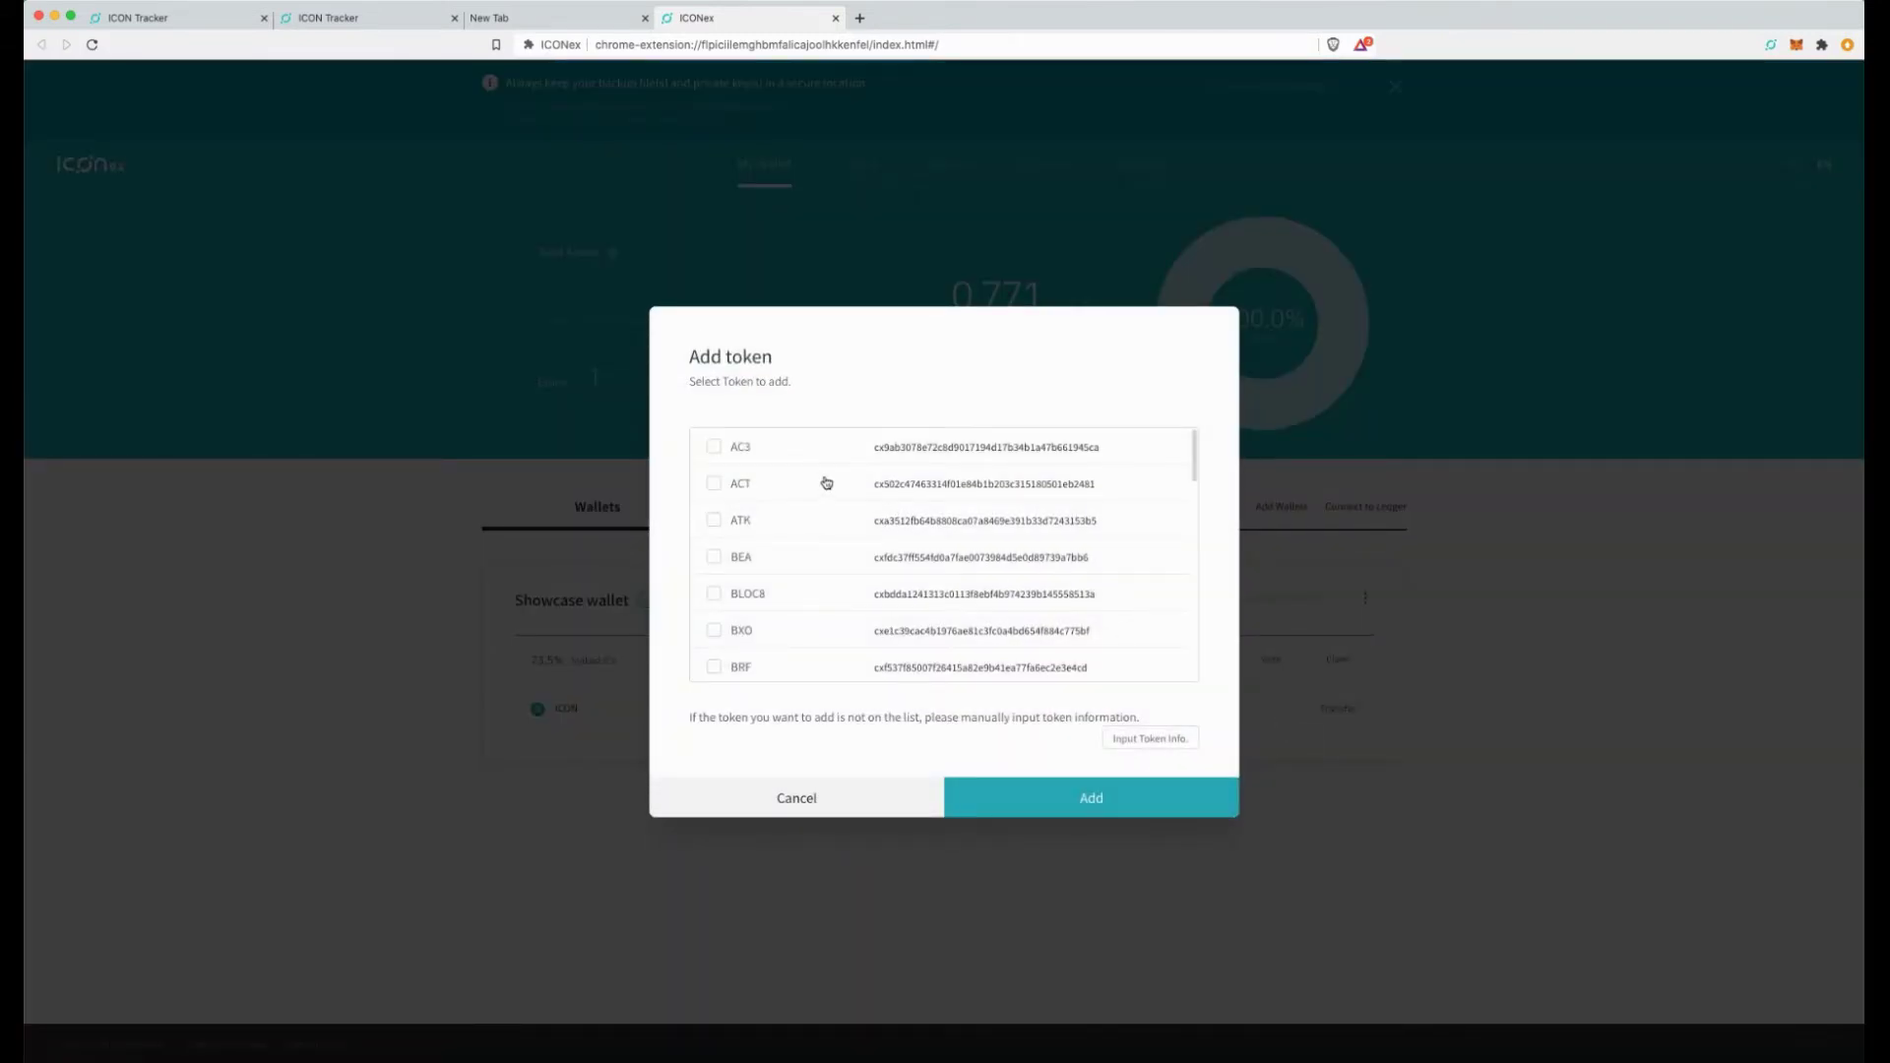
scroll(827, 481, down, 1)
scroll(827, 483, down, 5)
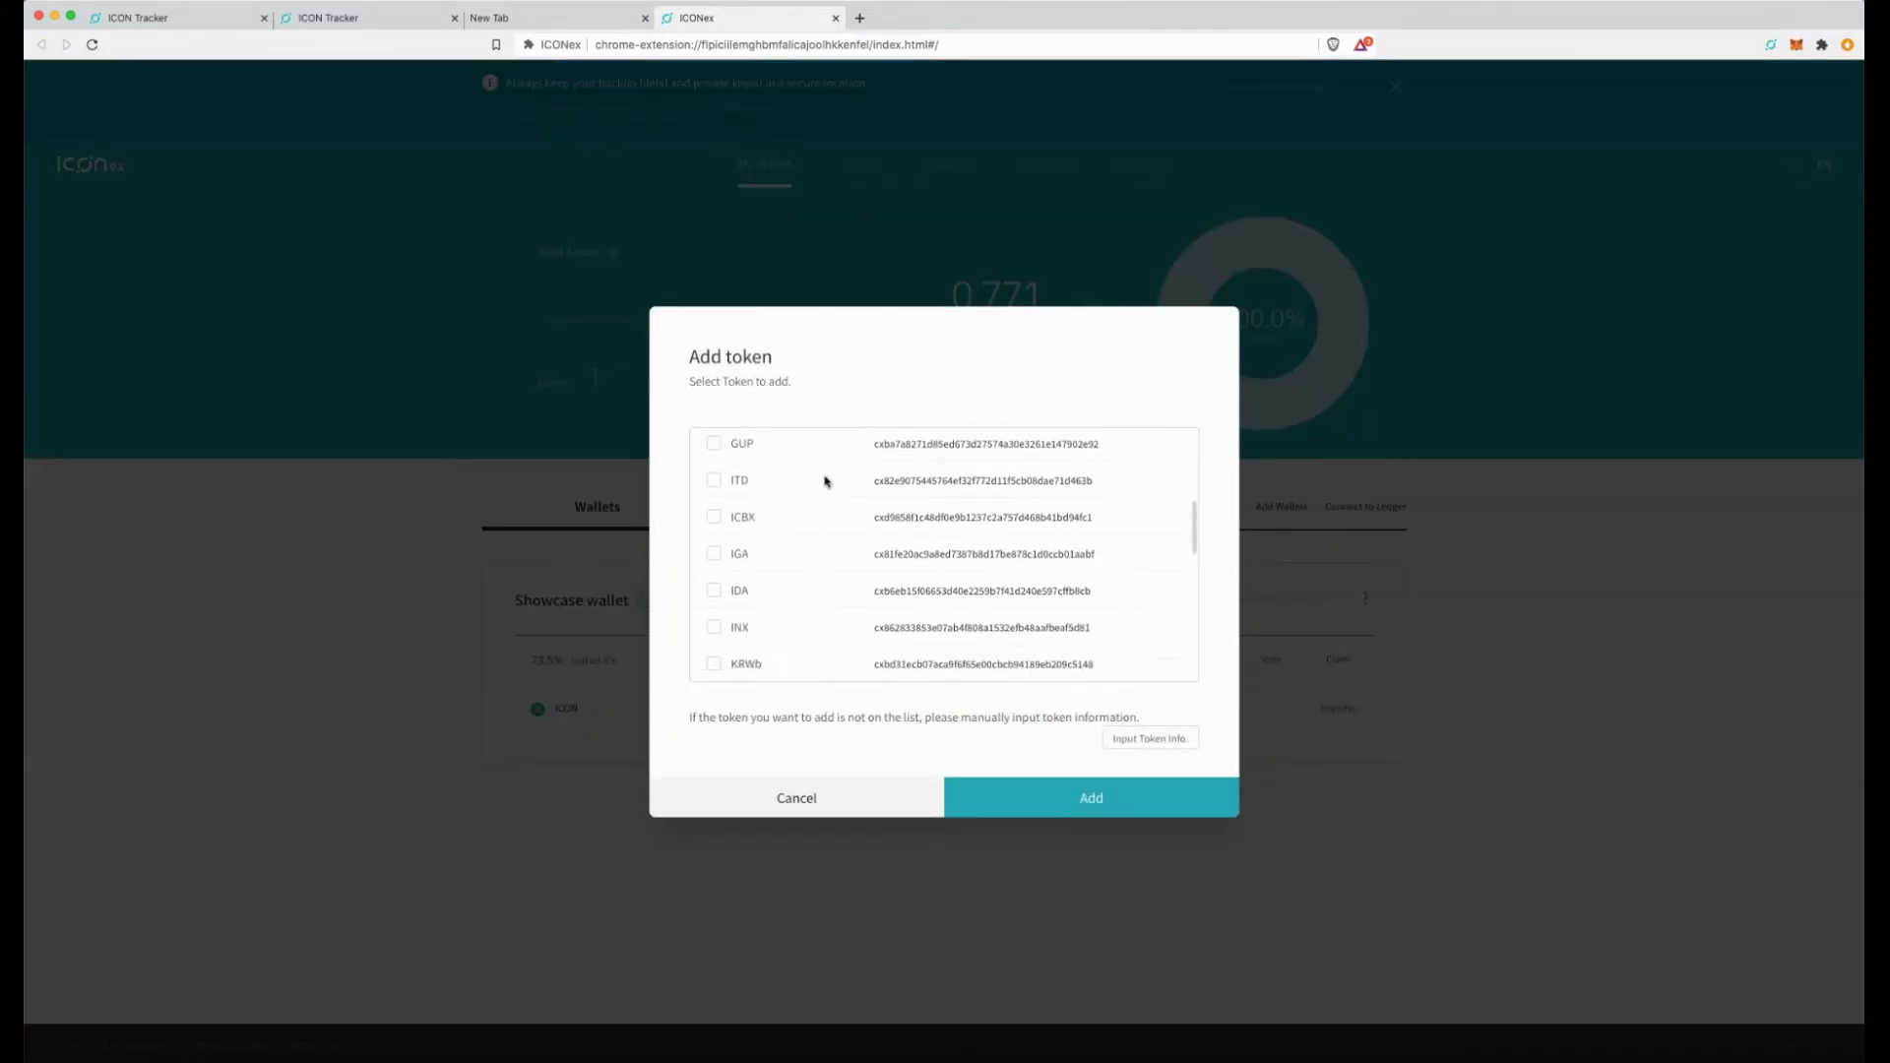
scroll(827, 483, down, 6)
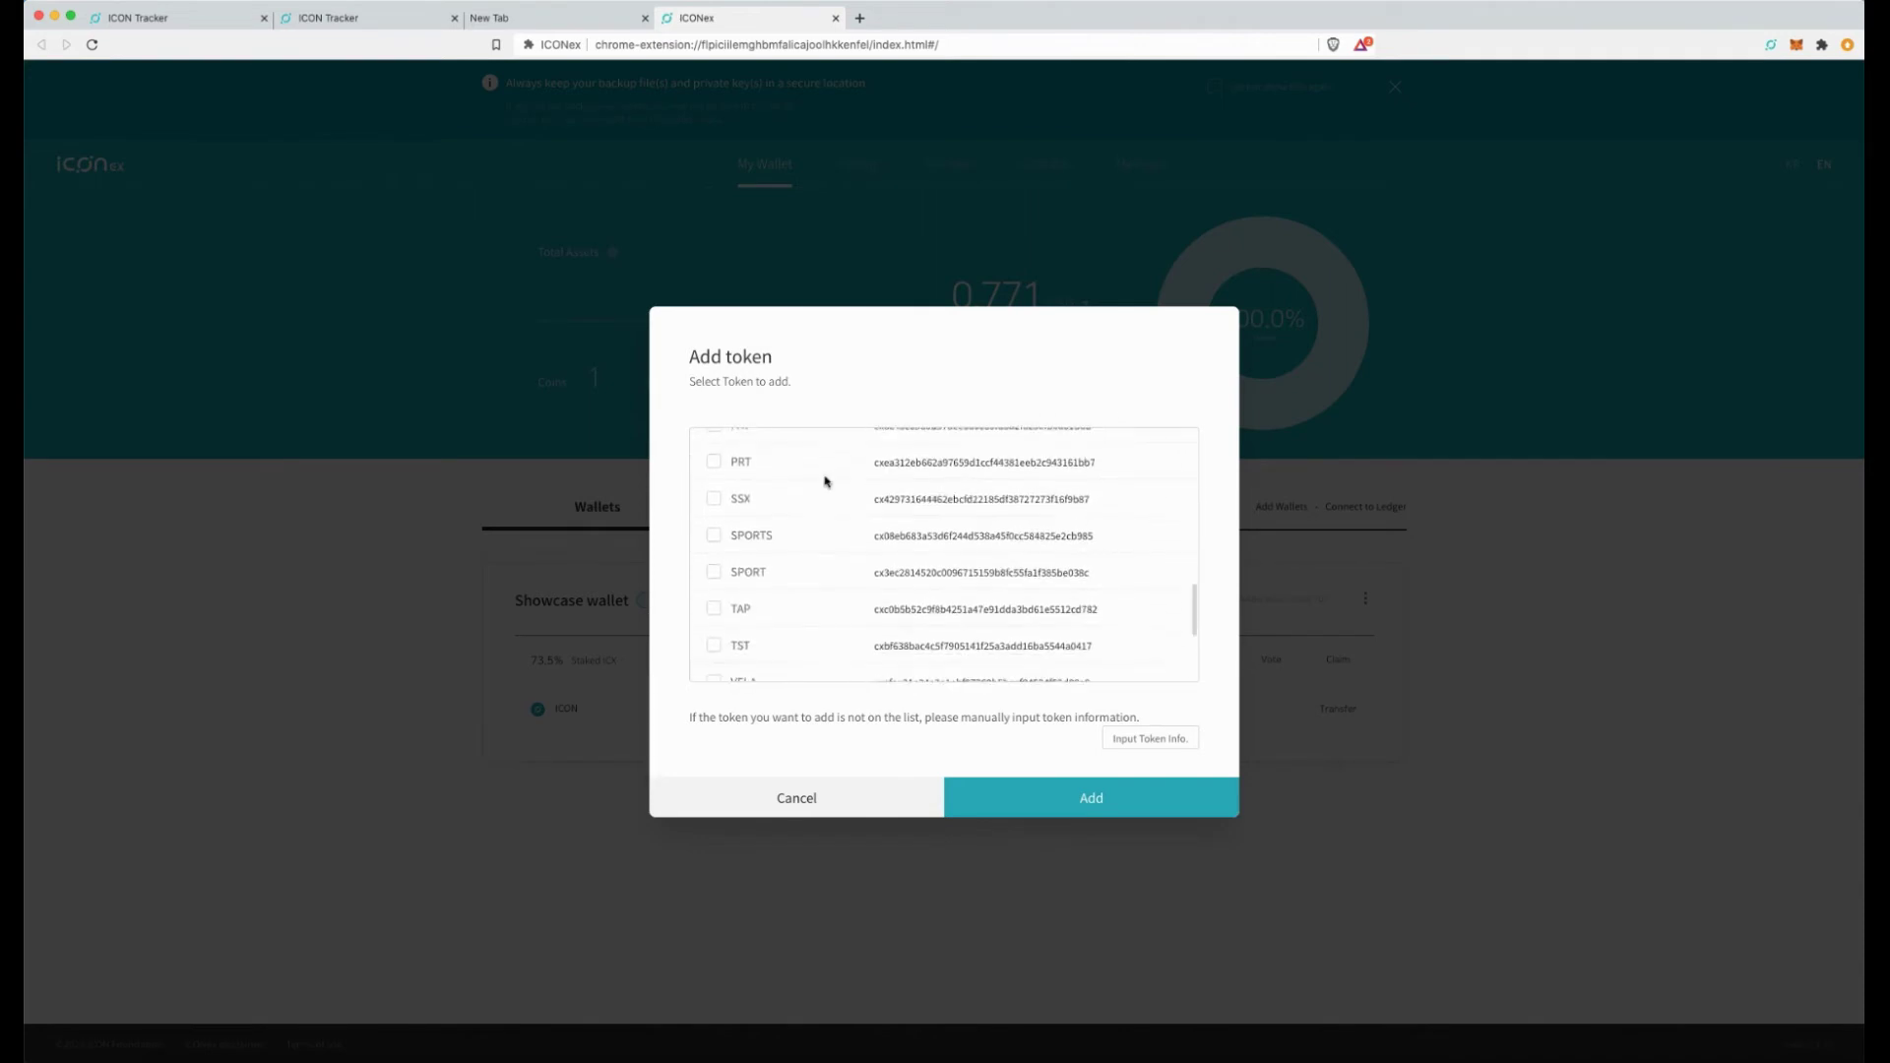
scroll(826, 481, down, 4)
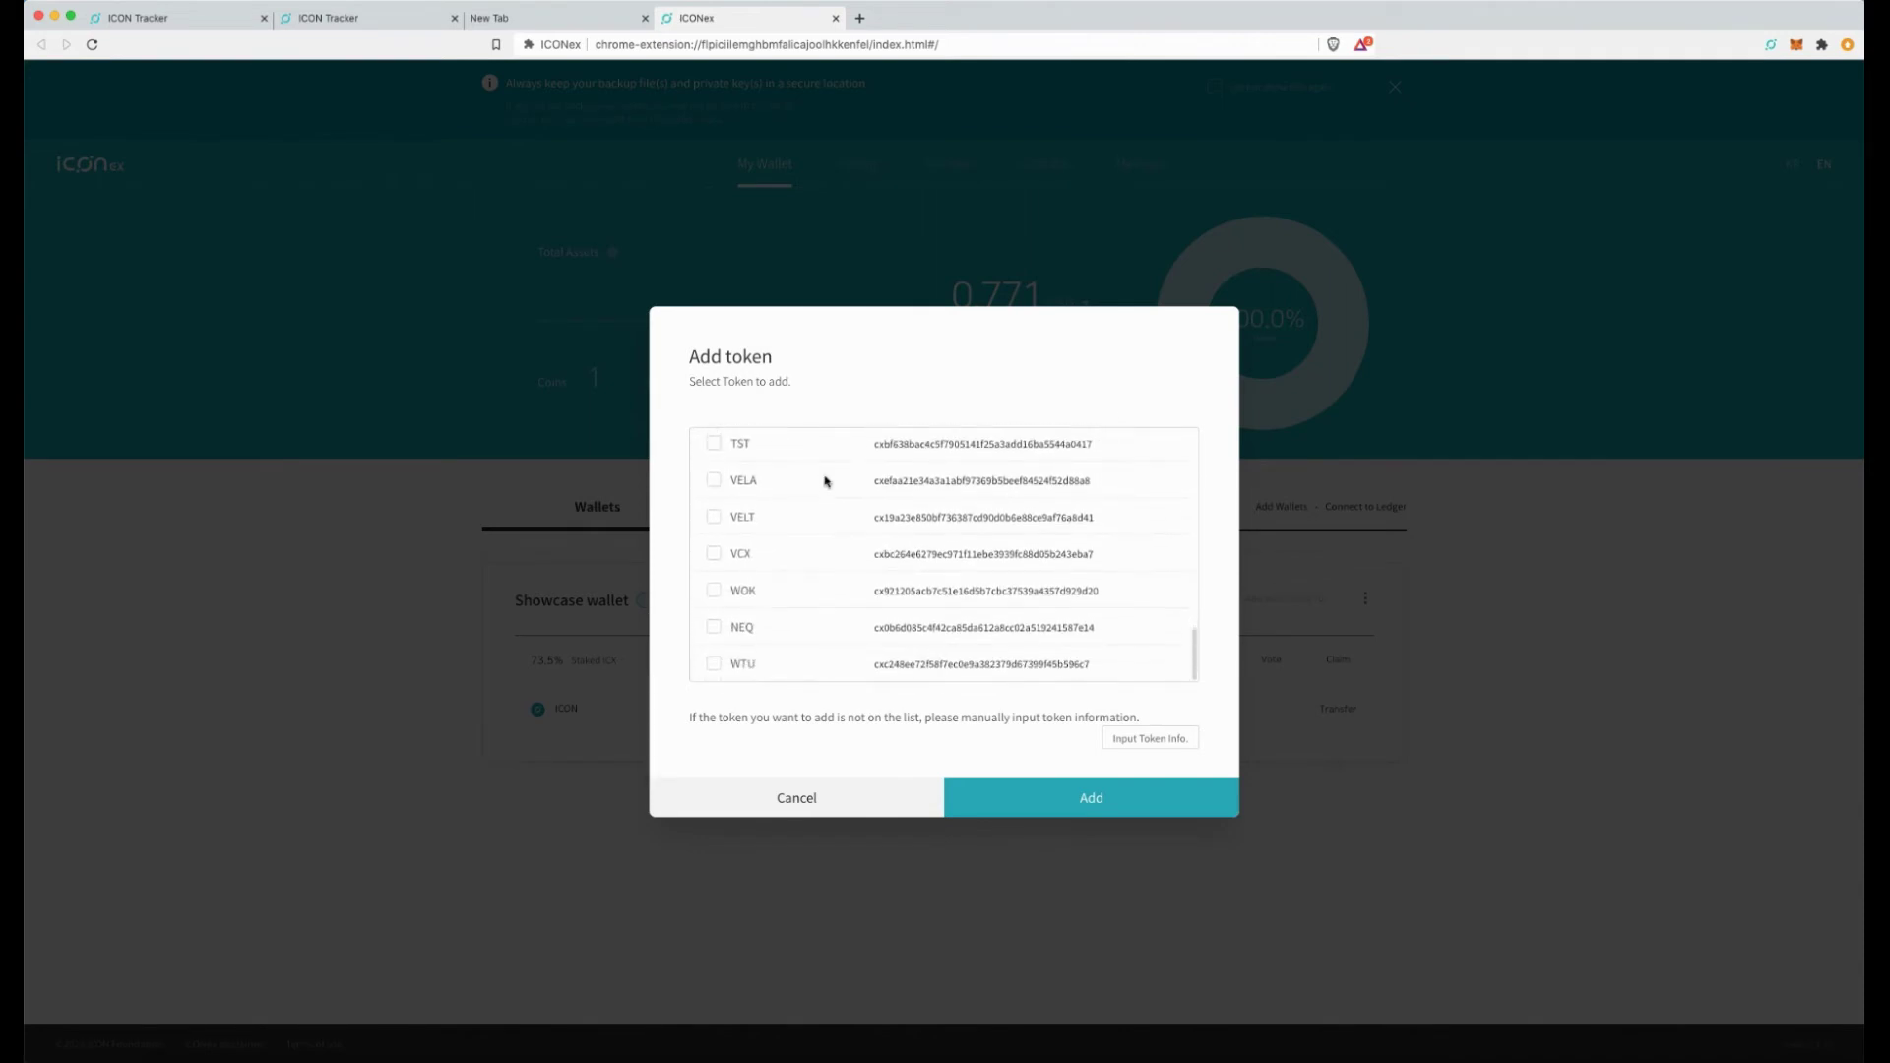
scroll(825, 481, up, 14)
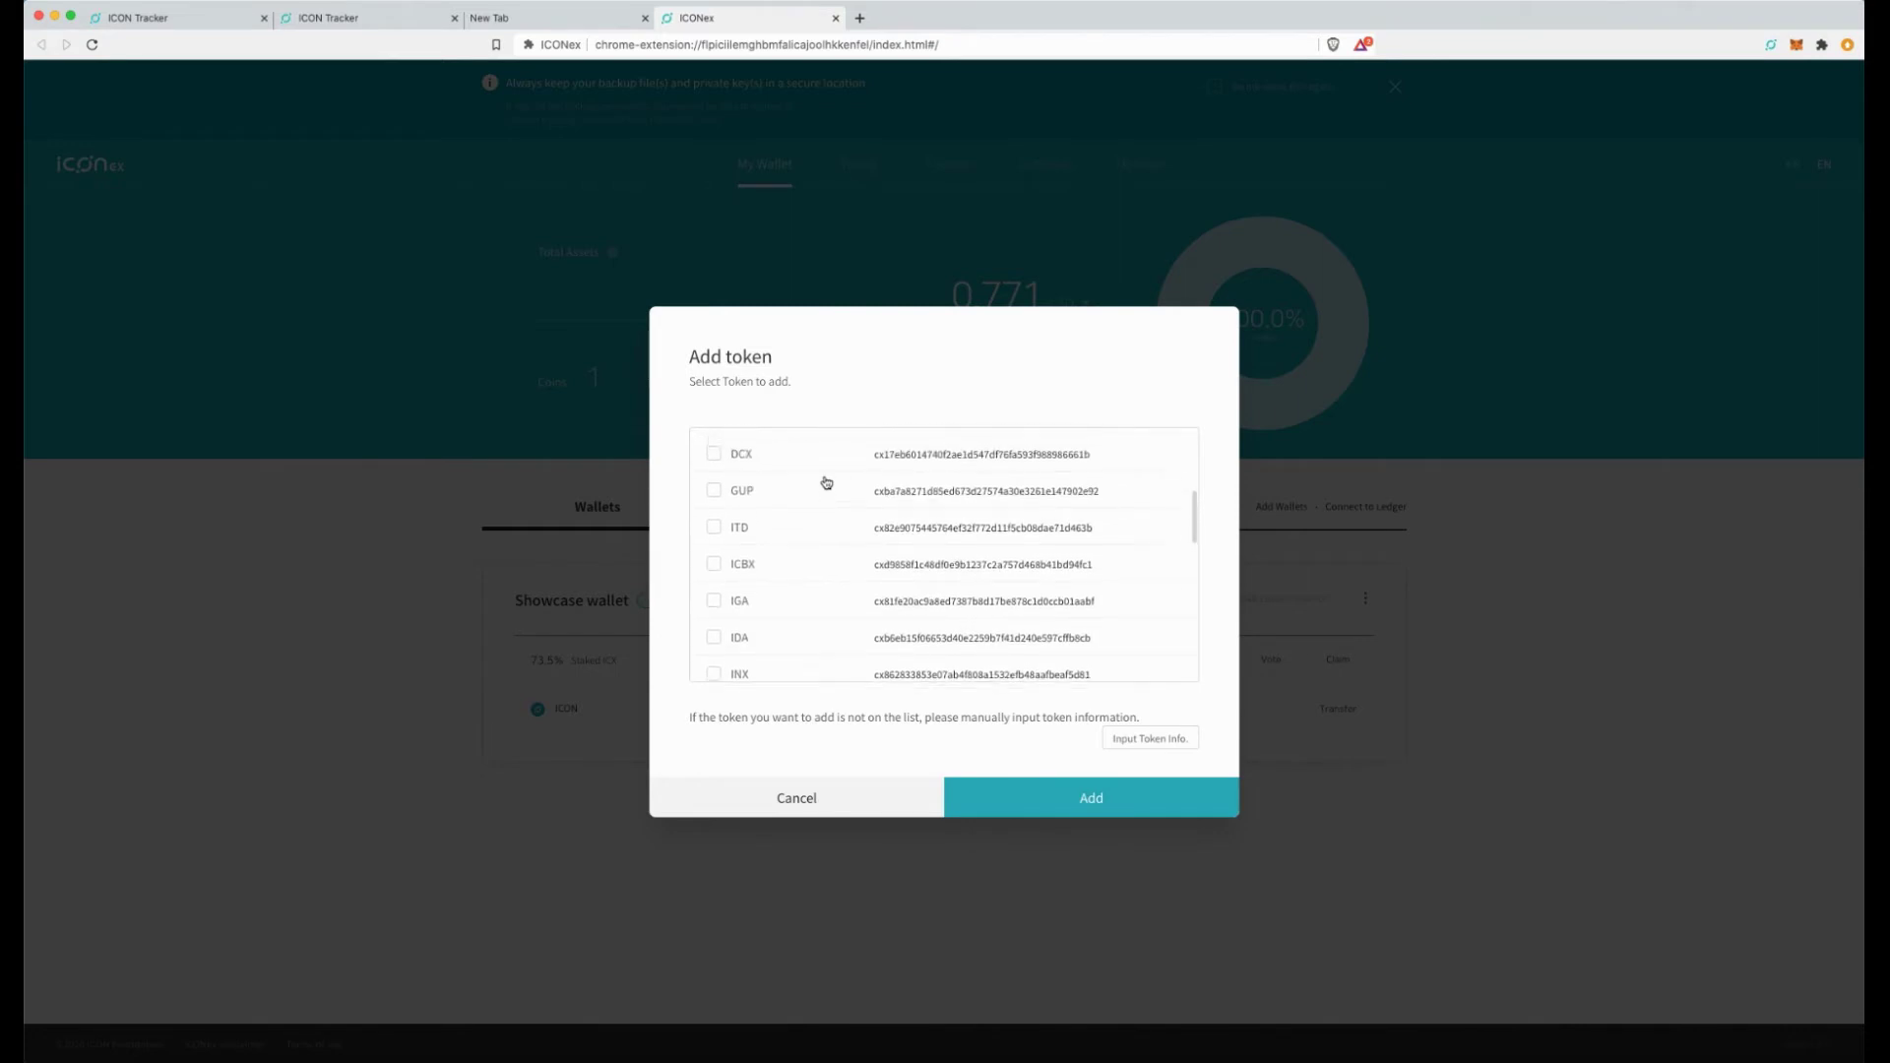
scroll(826, 482, up, 4)
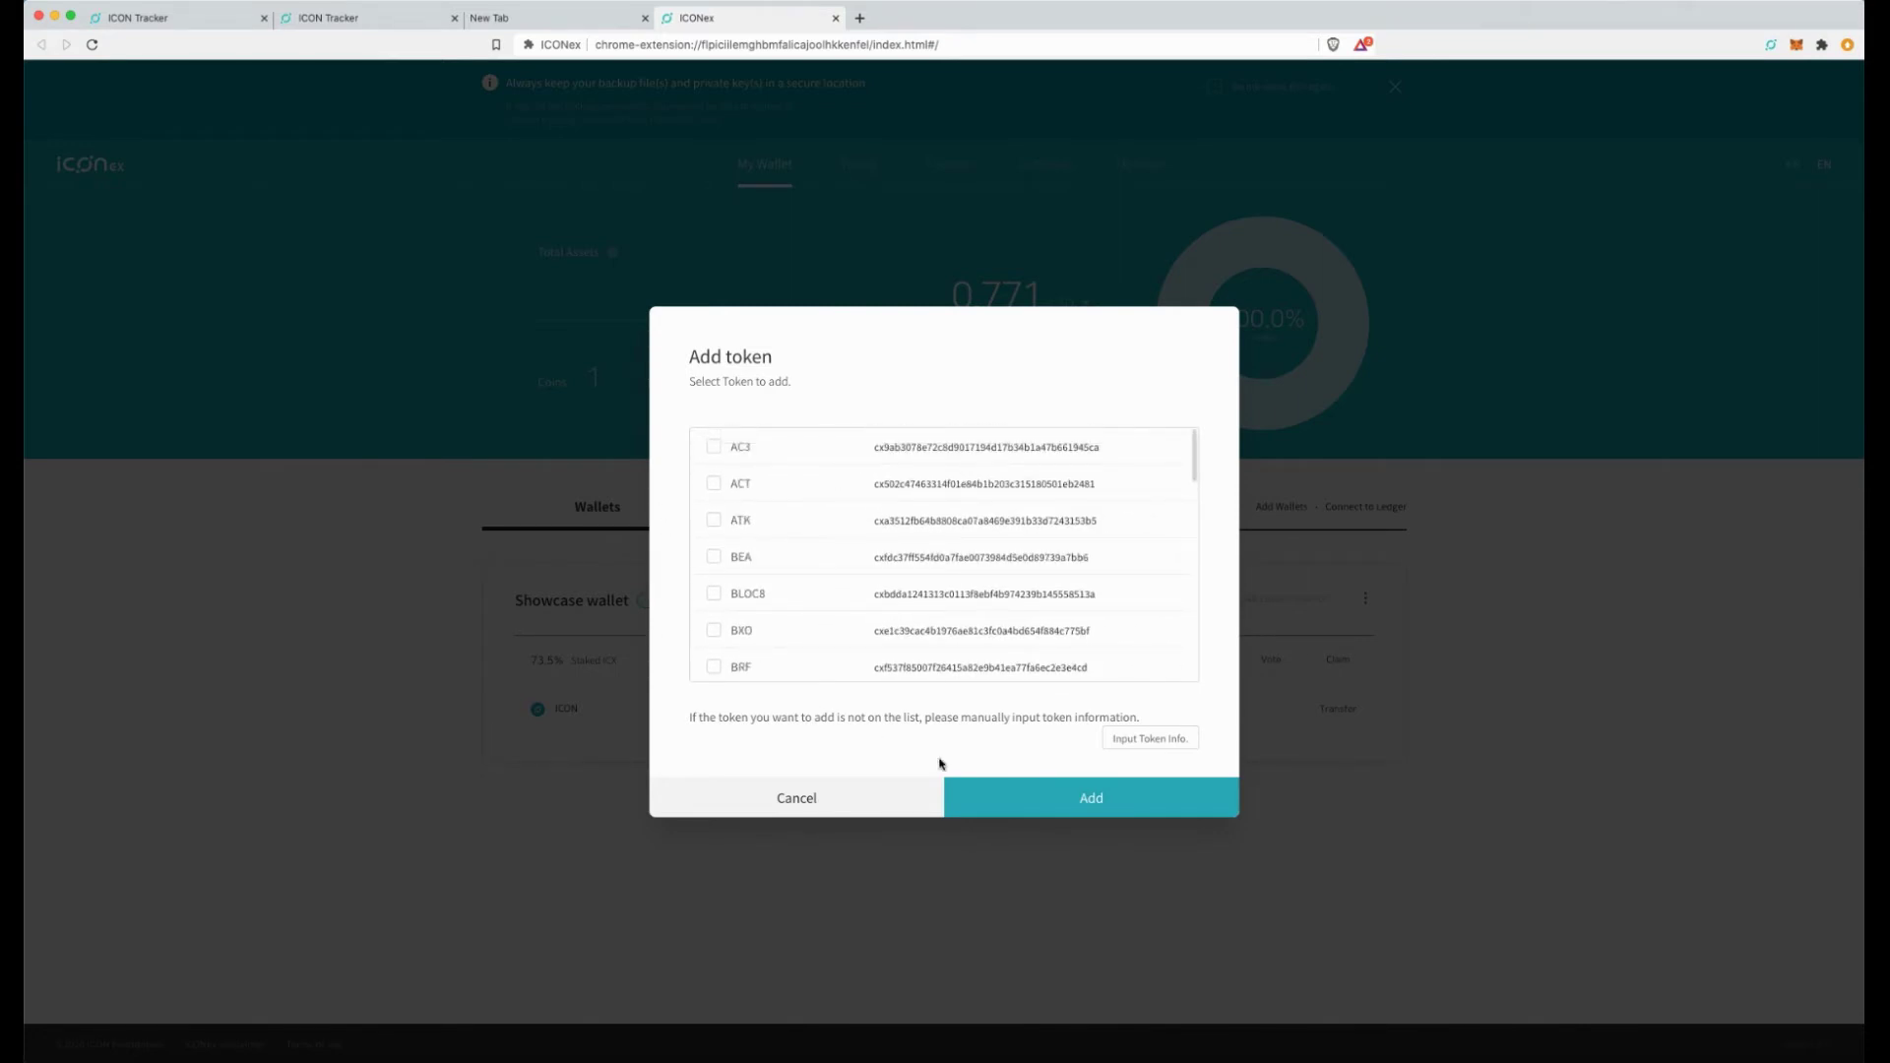
click(1148, 746)
click(709, 474)
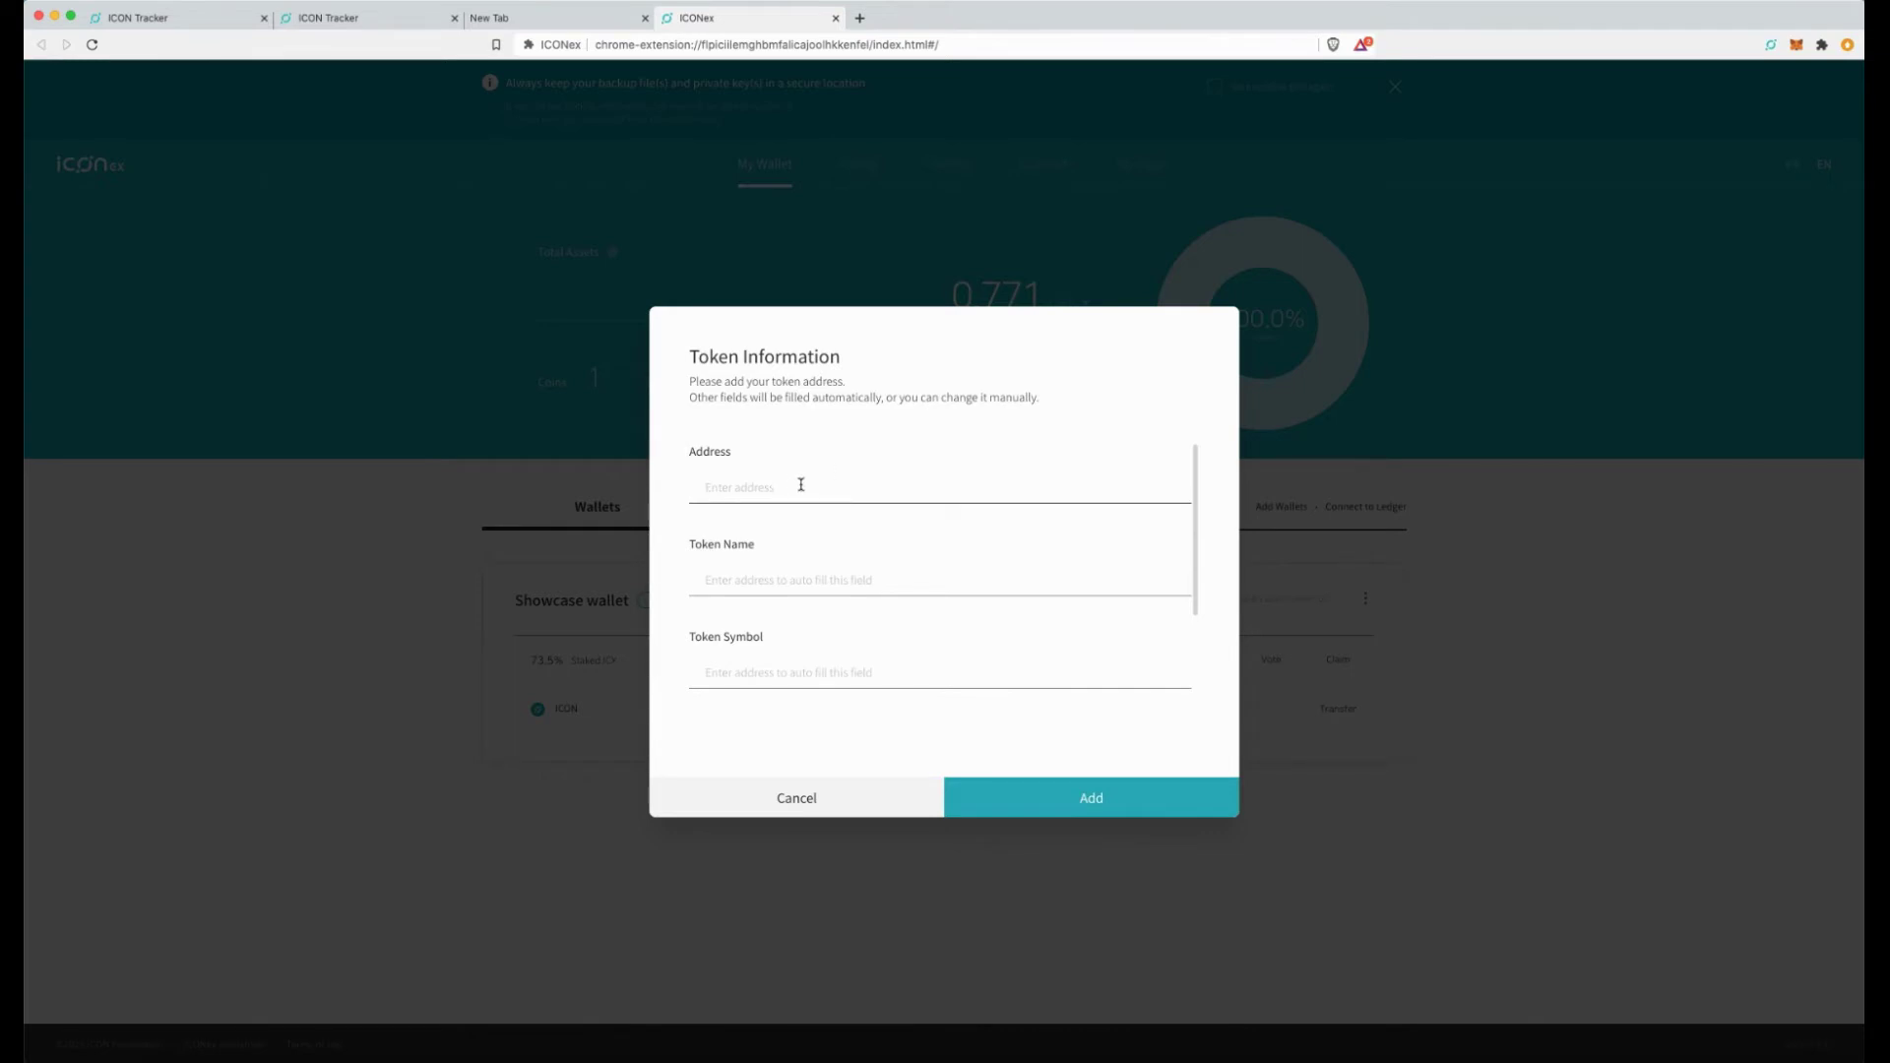
Cancel the Token Information dialog and copy the Showcase wallet's address.
click(813, 805)
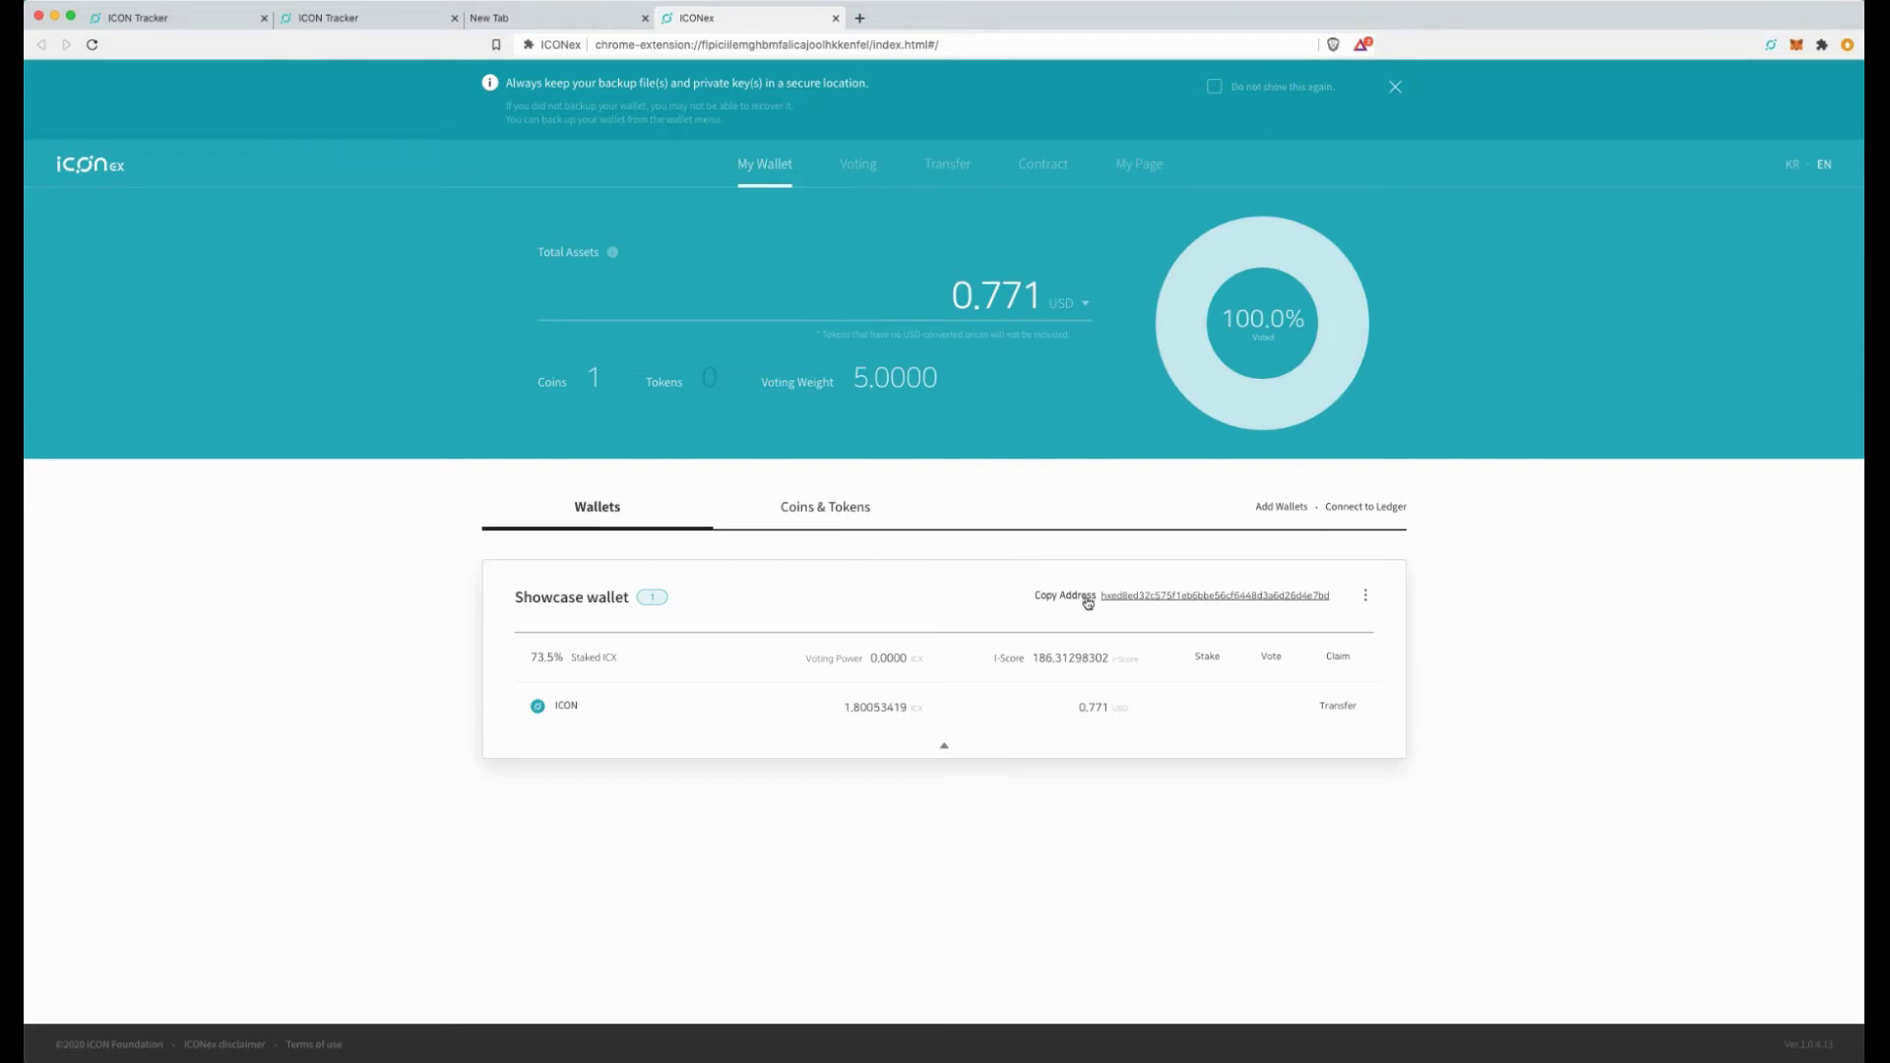
click(1189, 590)
click(1118, 603)
click(309, 28)
Search ICON Tracker for the pasted wallet address and view its internal transactions.
click(148, 20)
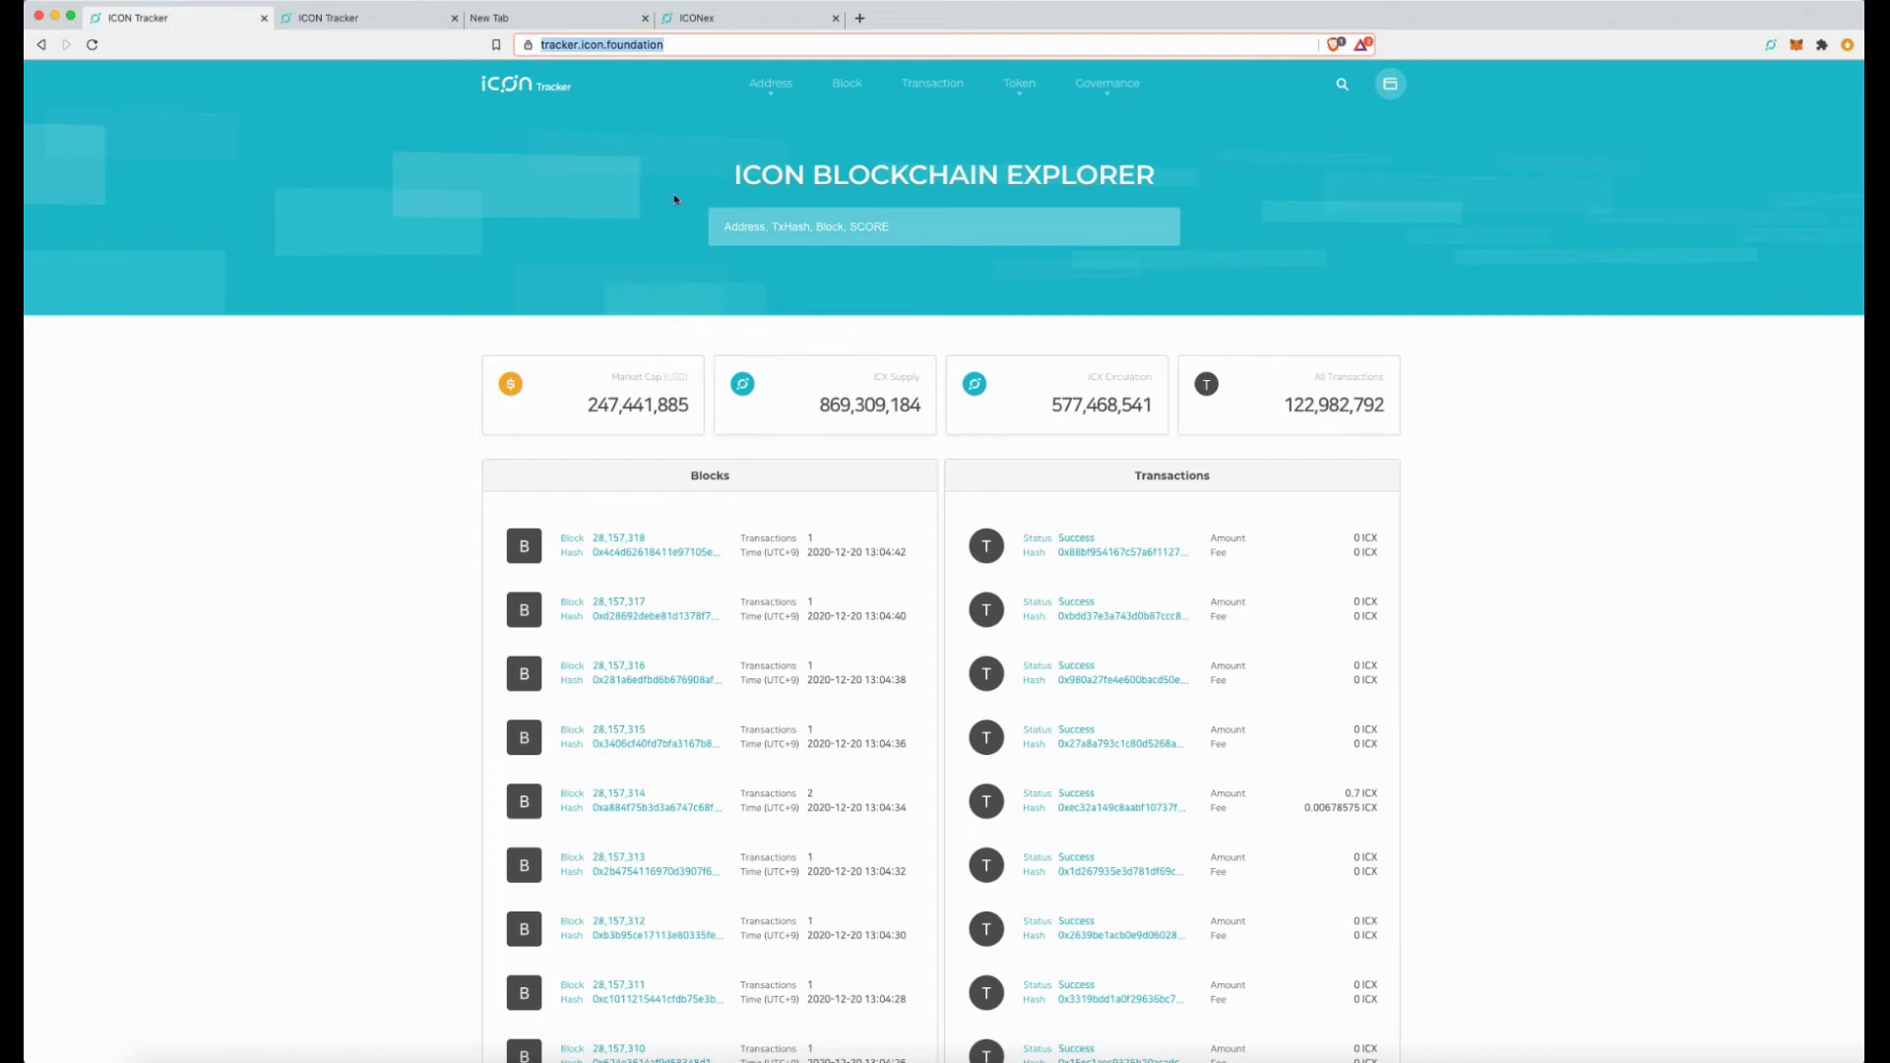
click(811, 236)
right_click(832, 236)
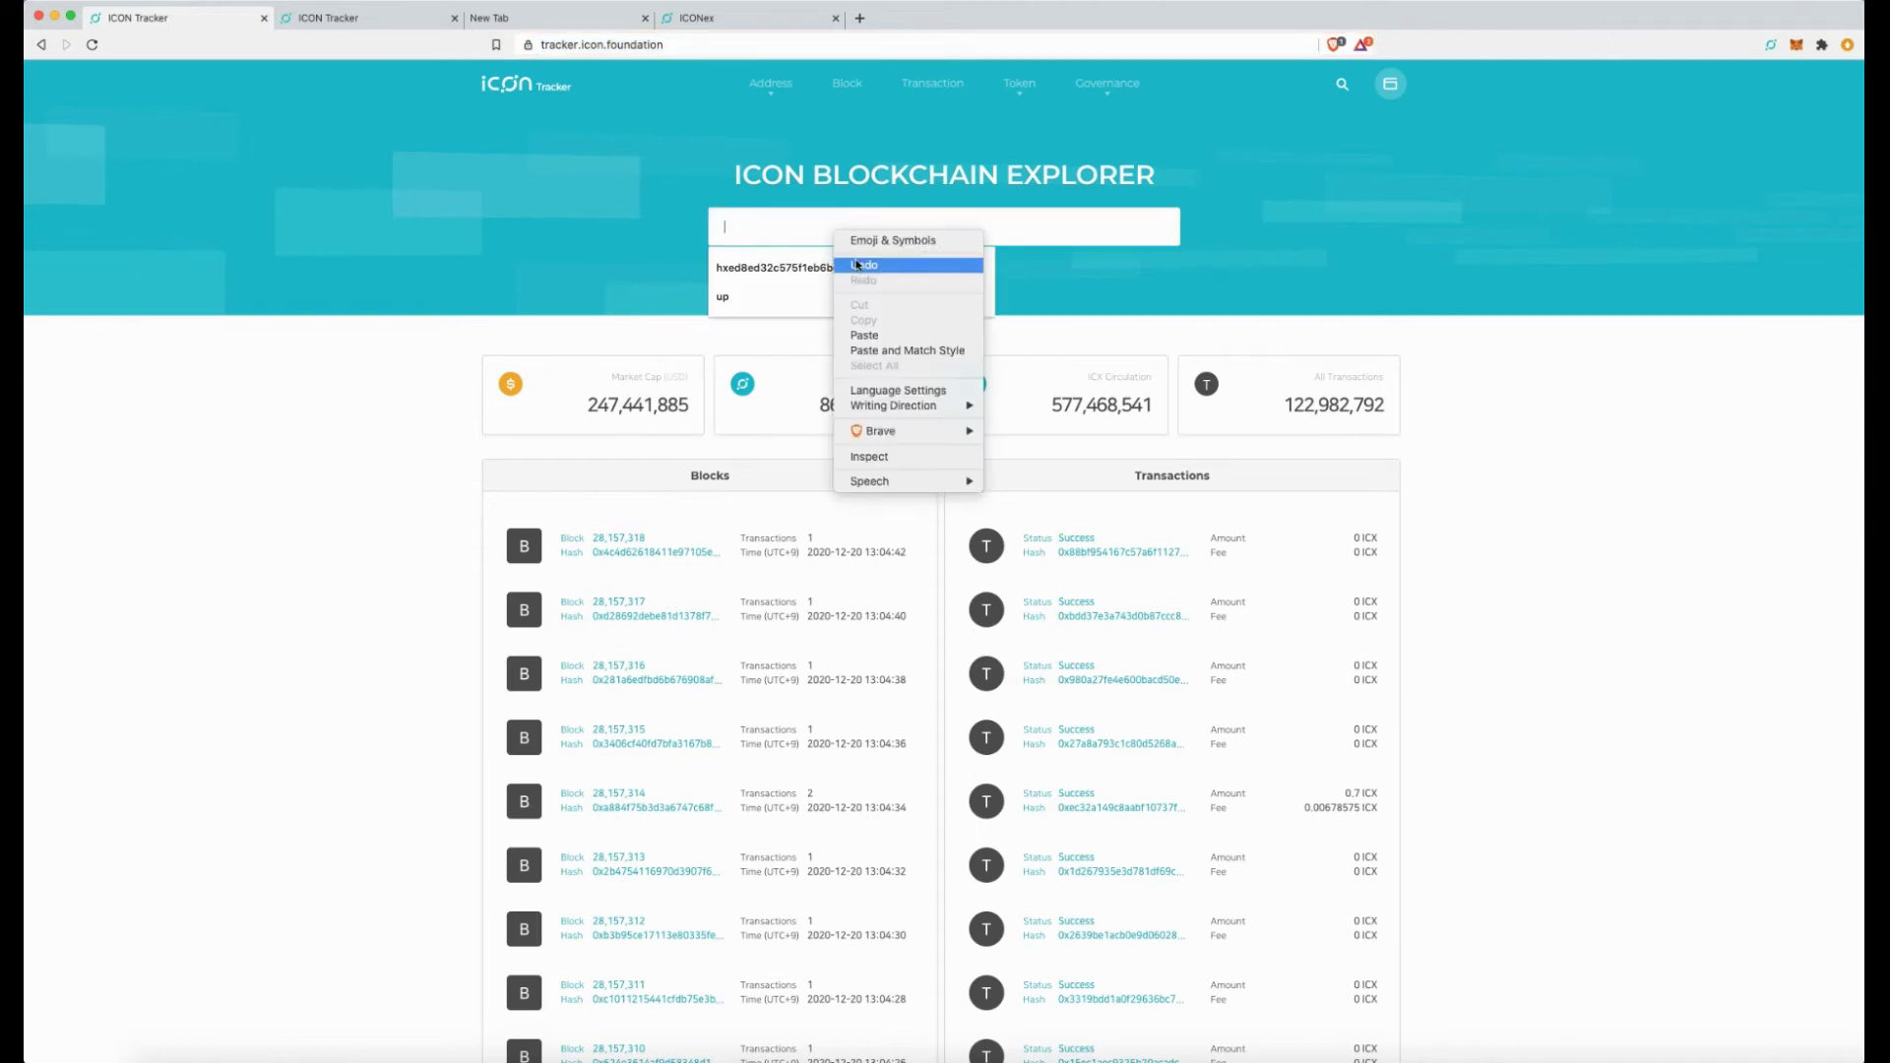
click(754, 234)
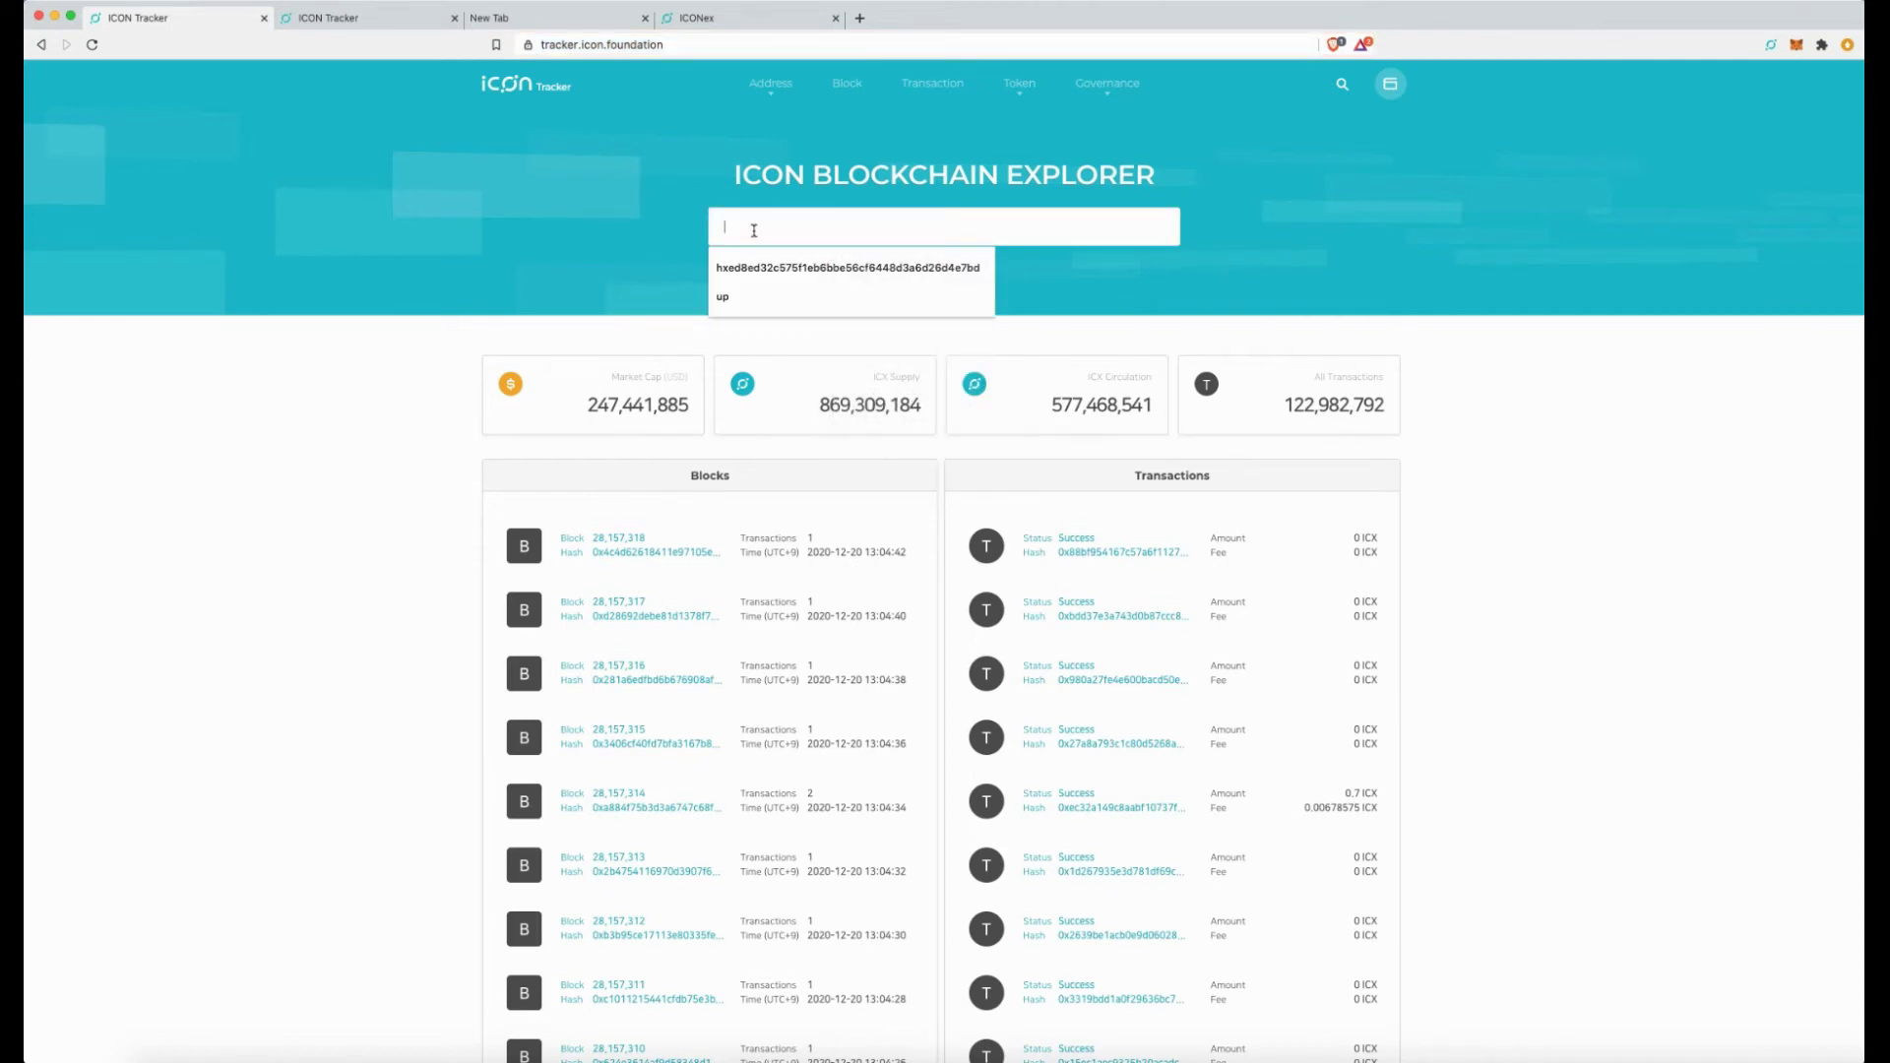
key(super+v)
key(Return)
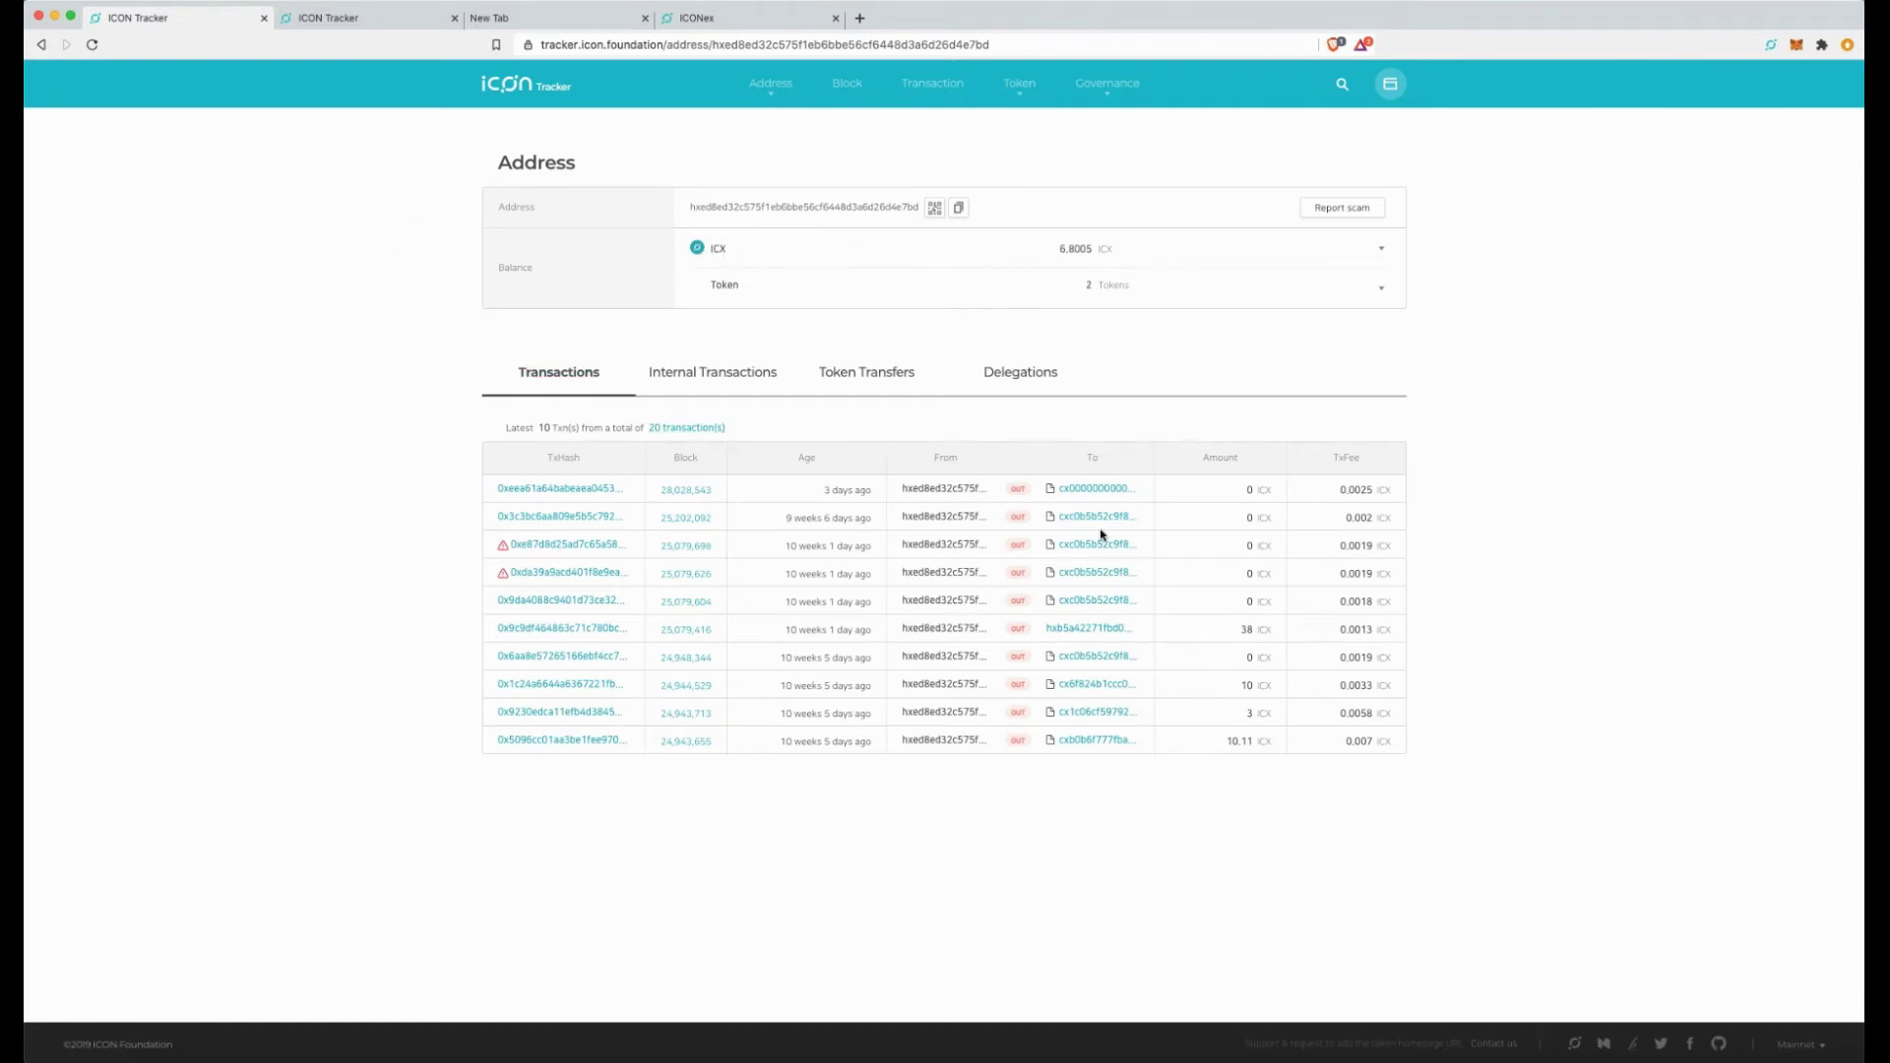
click(742, 380)
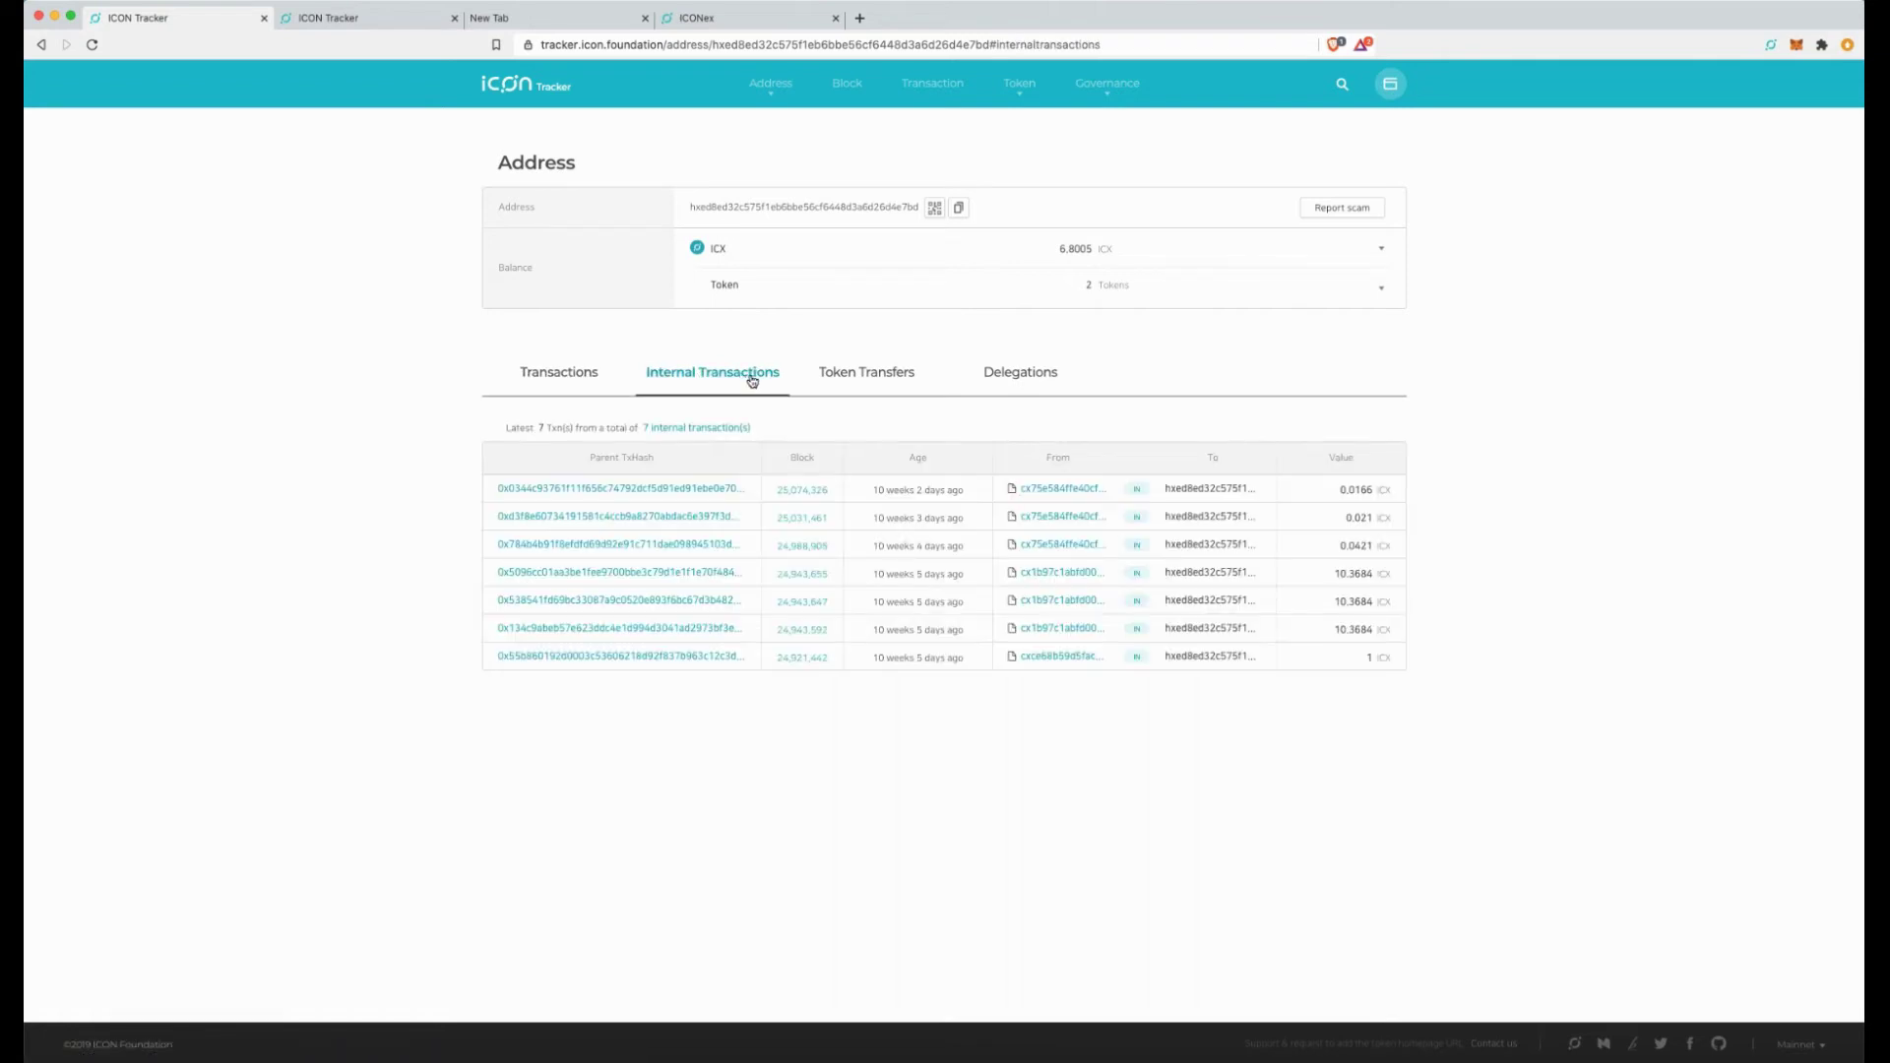
From the wallet's token transfers, open the SEED token's contract page and copy its address.
click(857, 374)
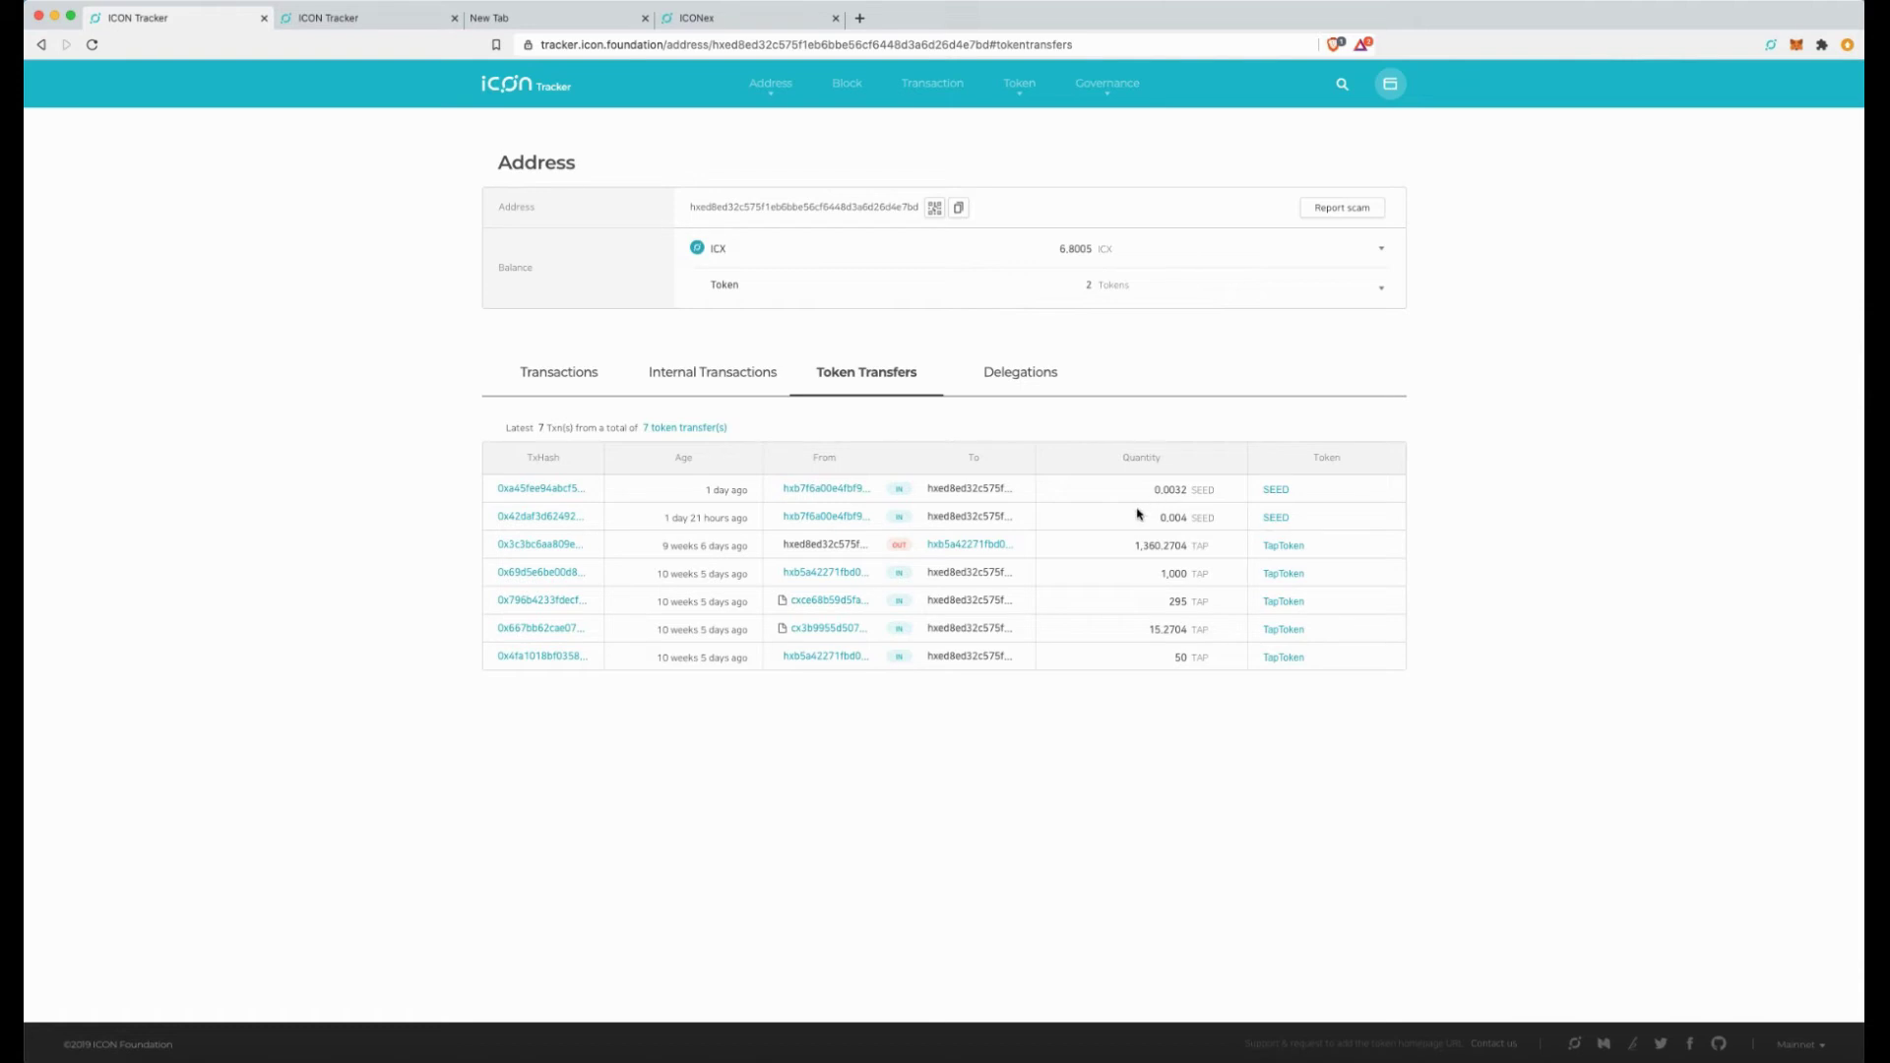
click(1275, 492)
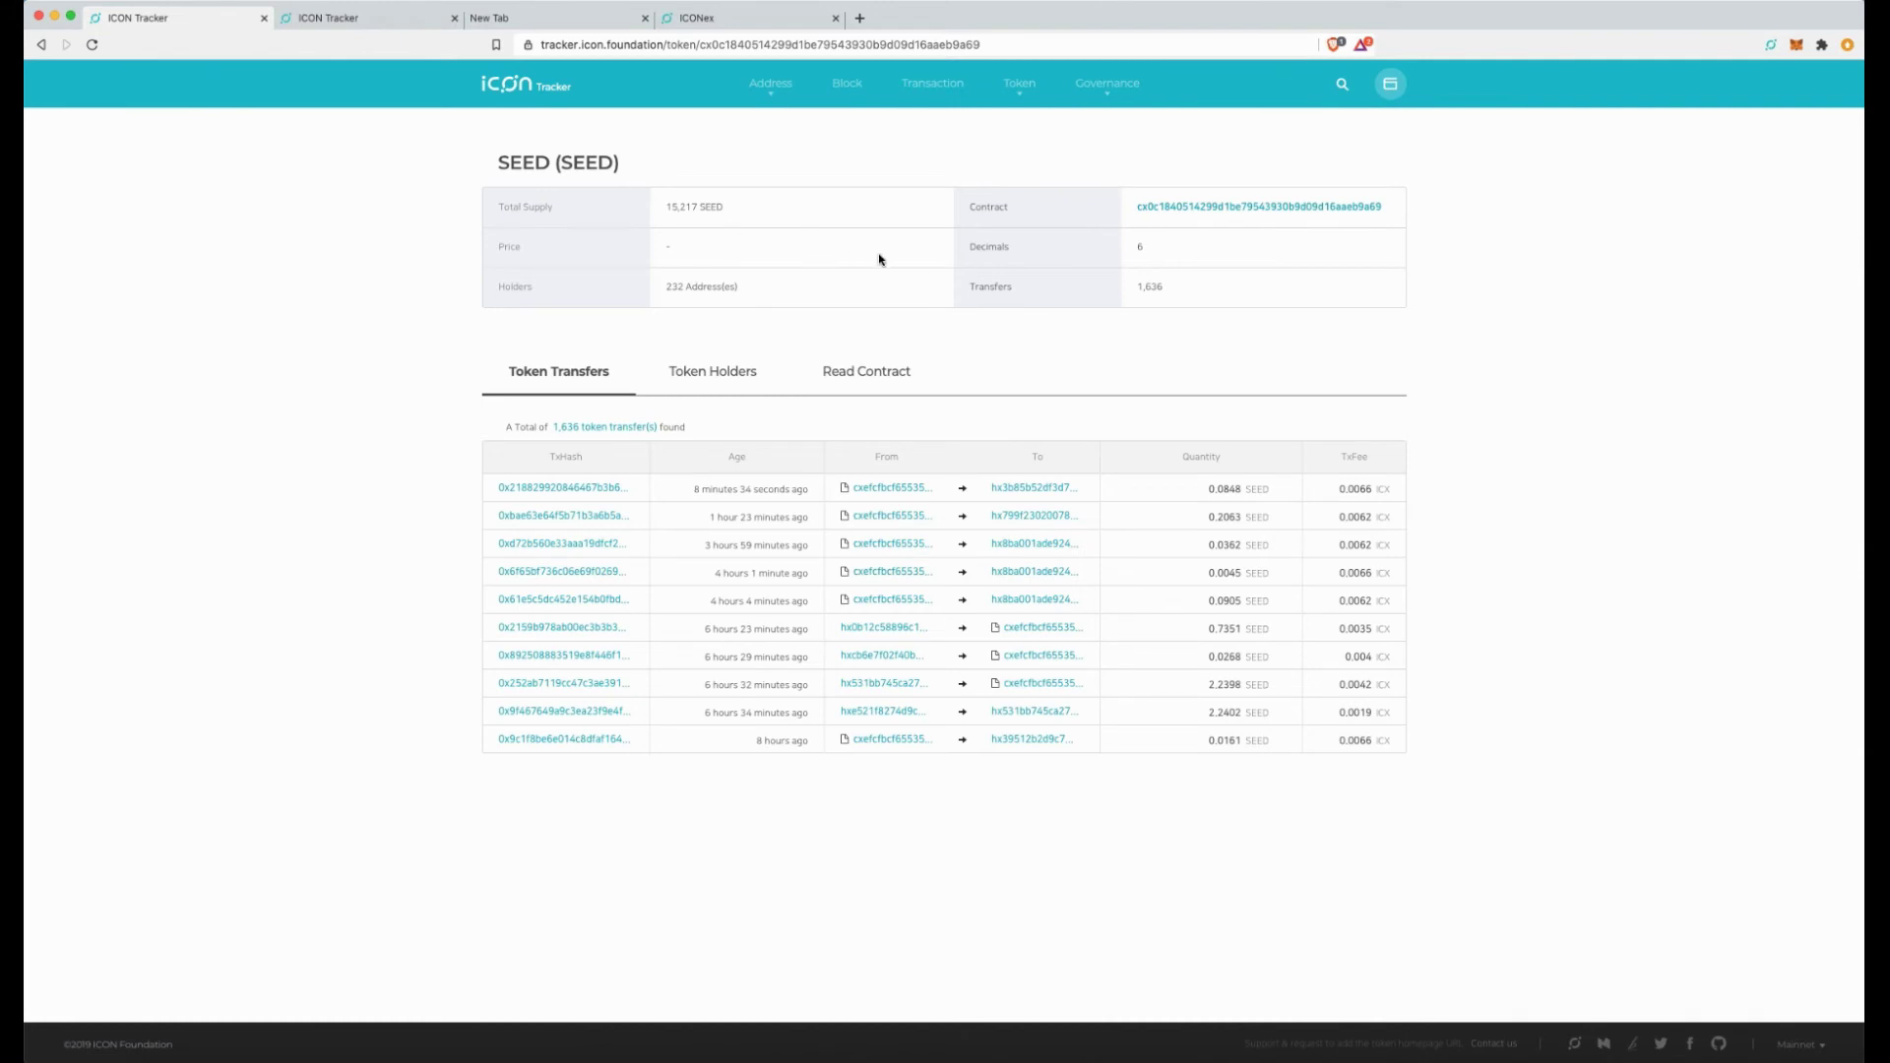
click(1242, 208)
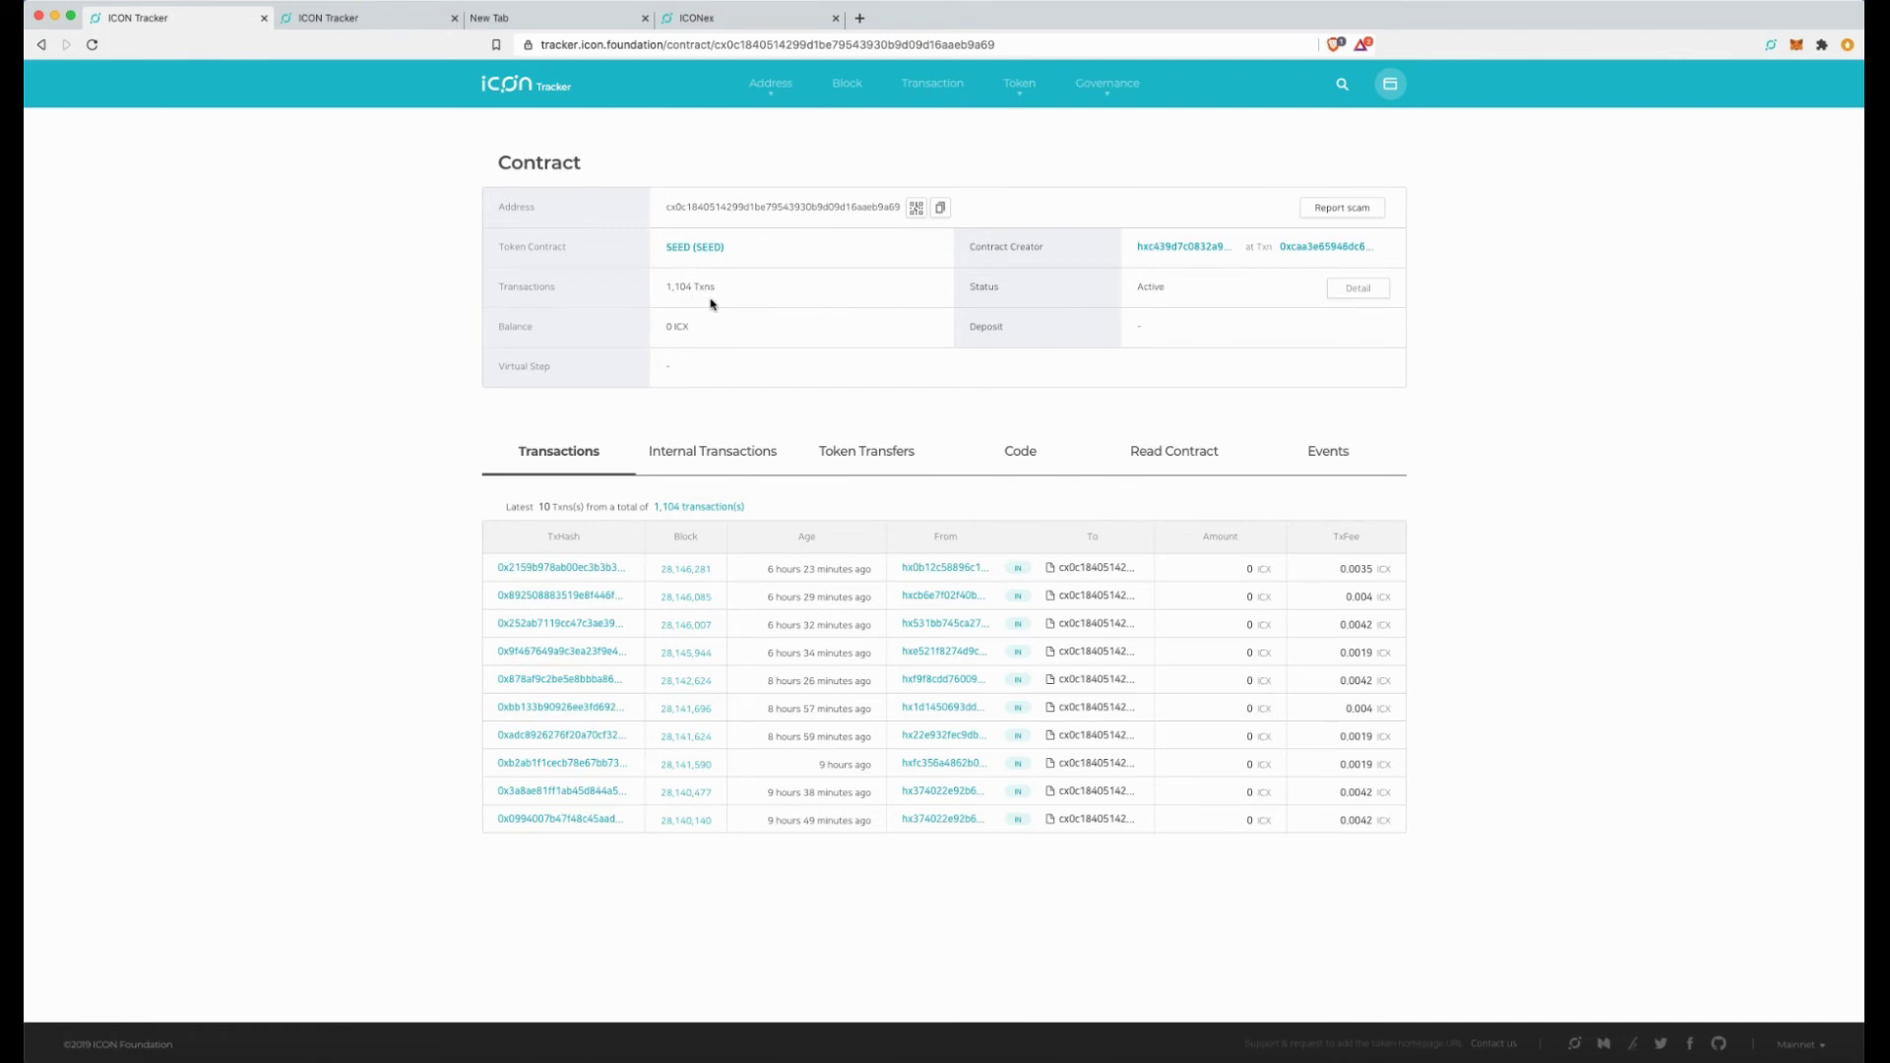
click(940, 208)
Add SEED via Input Token Info. with the pasted contract address, showing 0.007188 SEED.
click(718, 18)
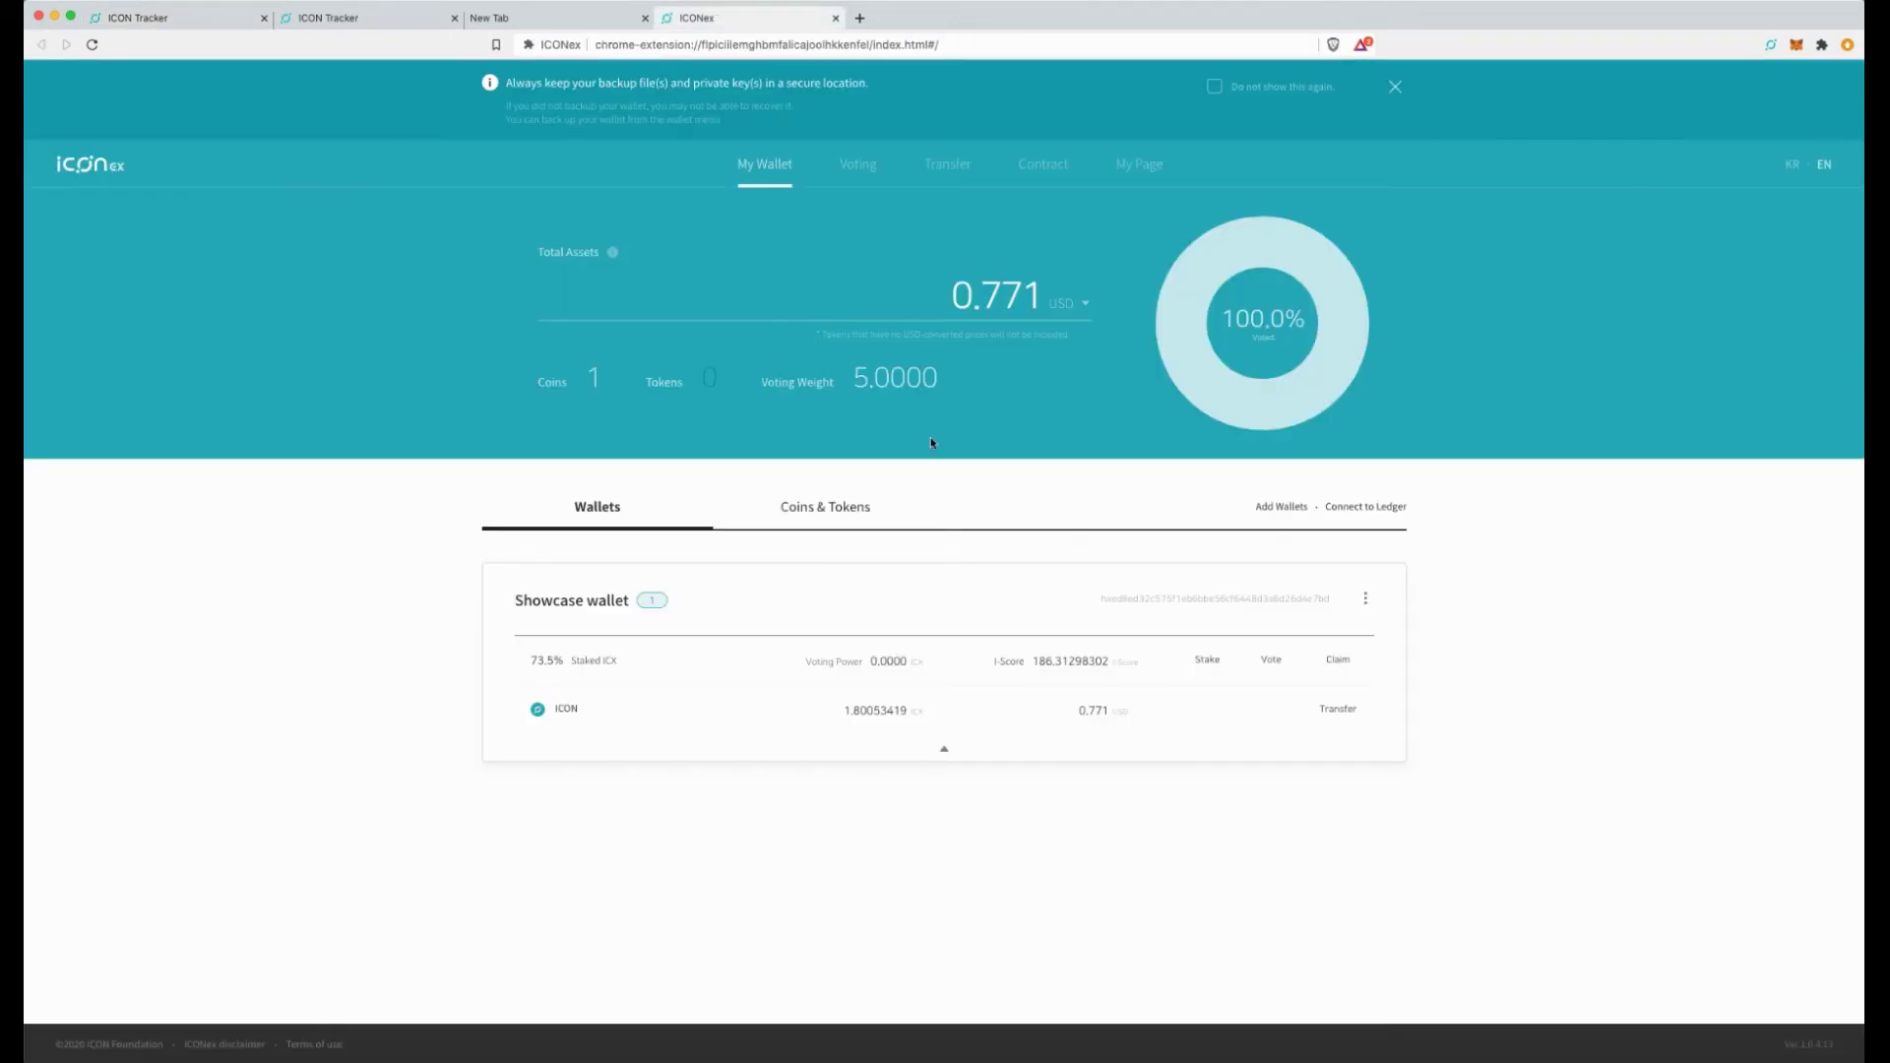
click(1366, 598)
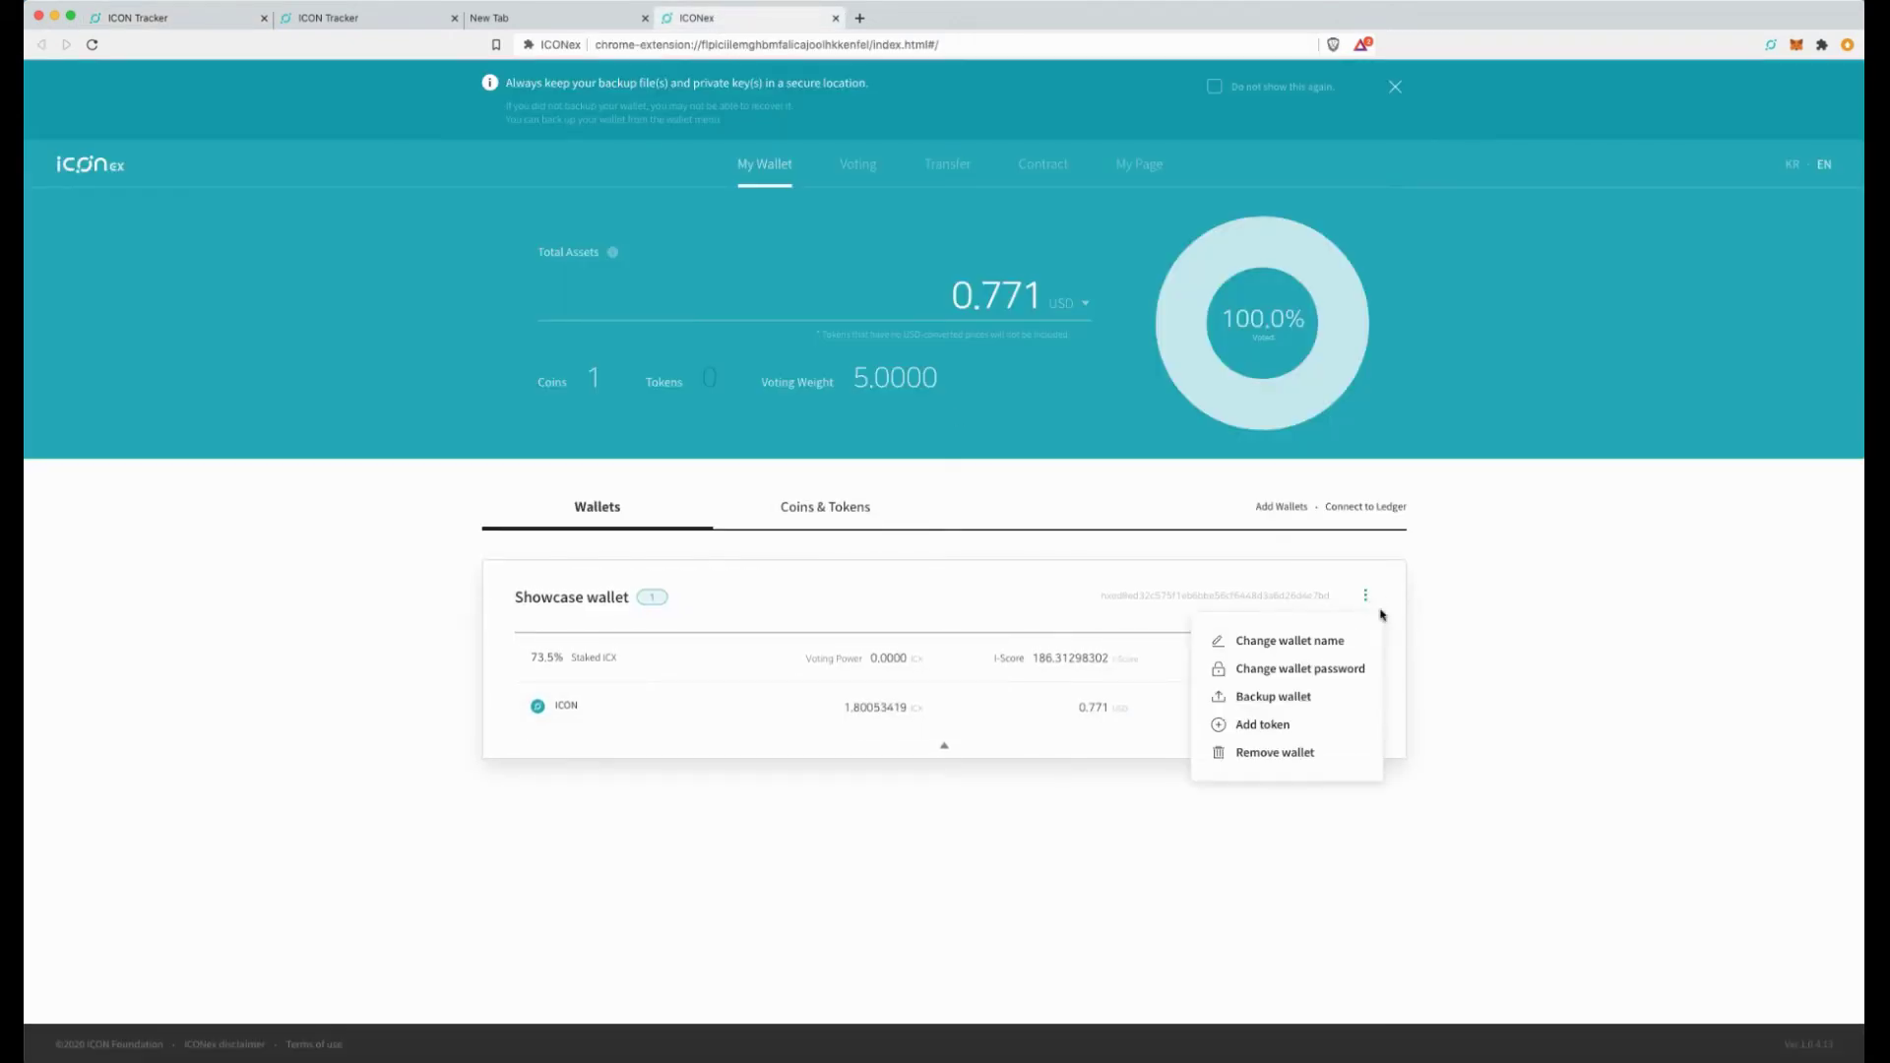
click(1264, 726)
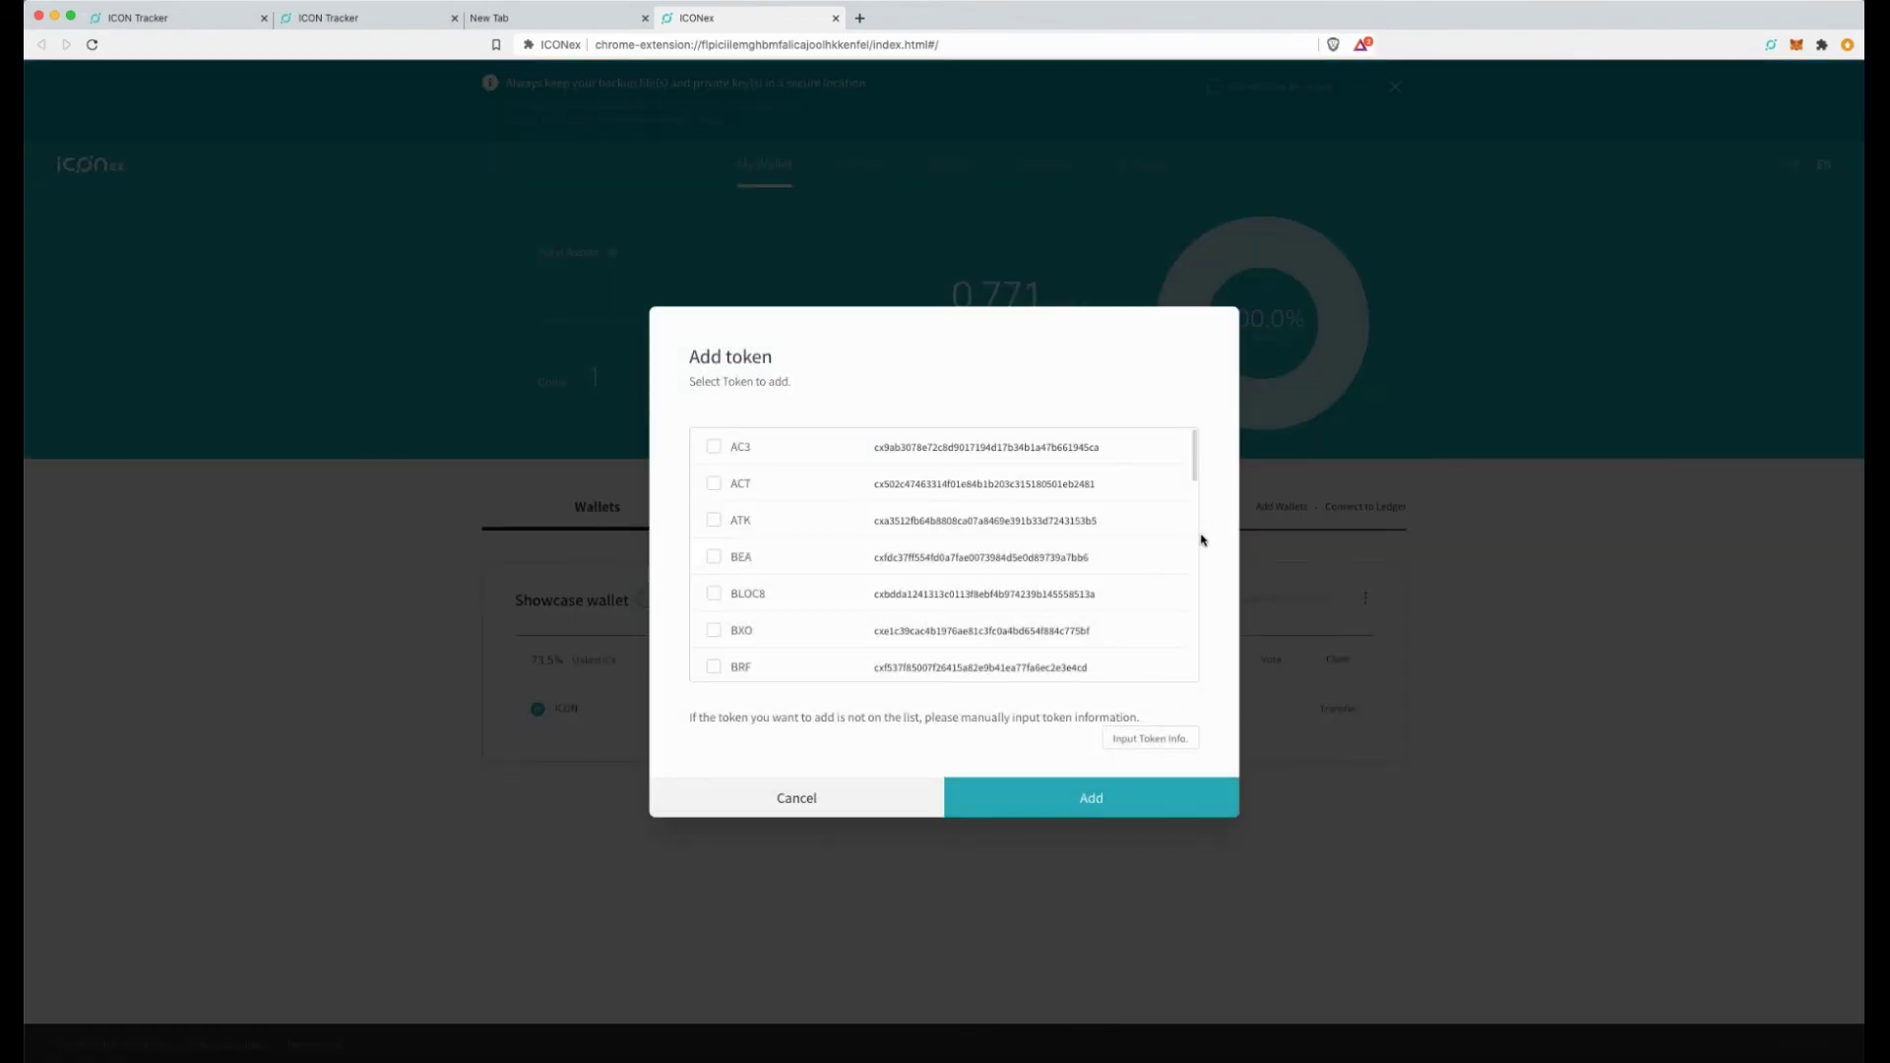
click(1179, 740)
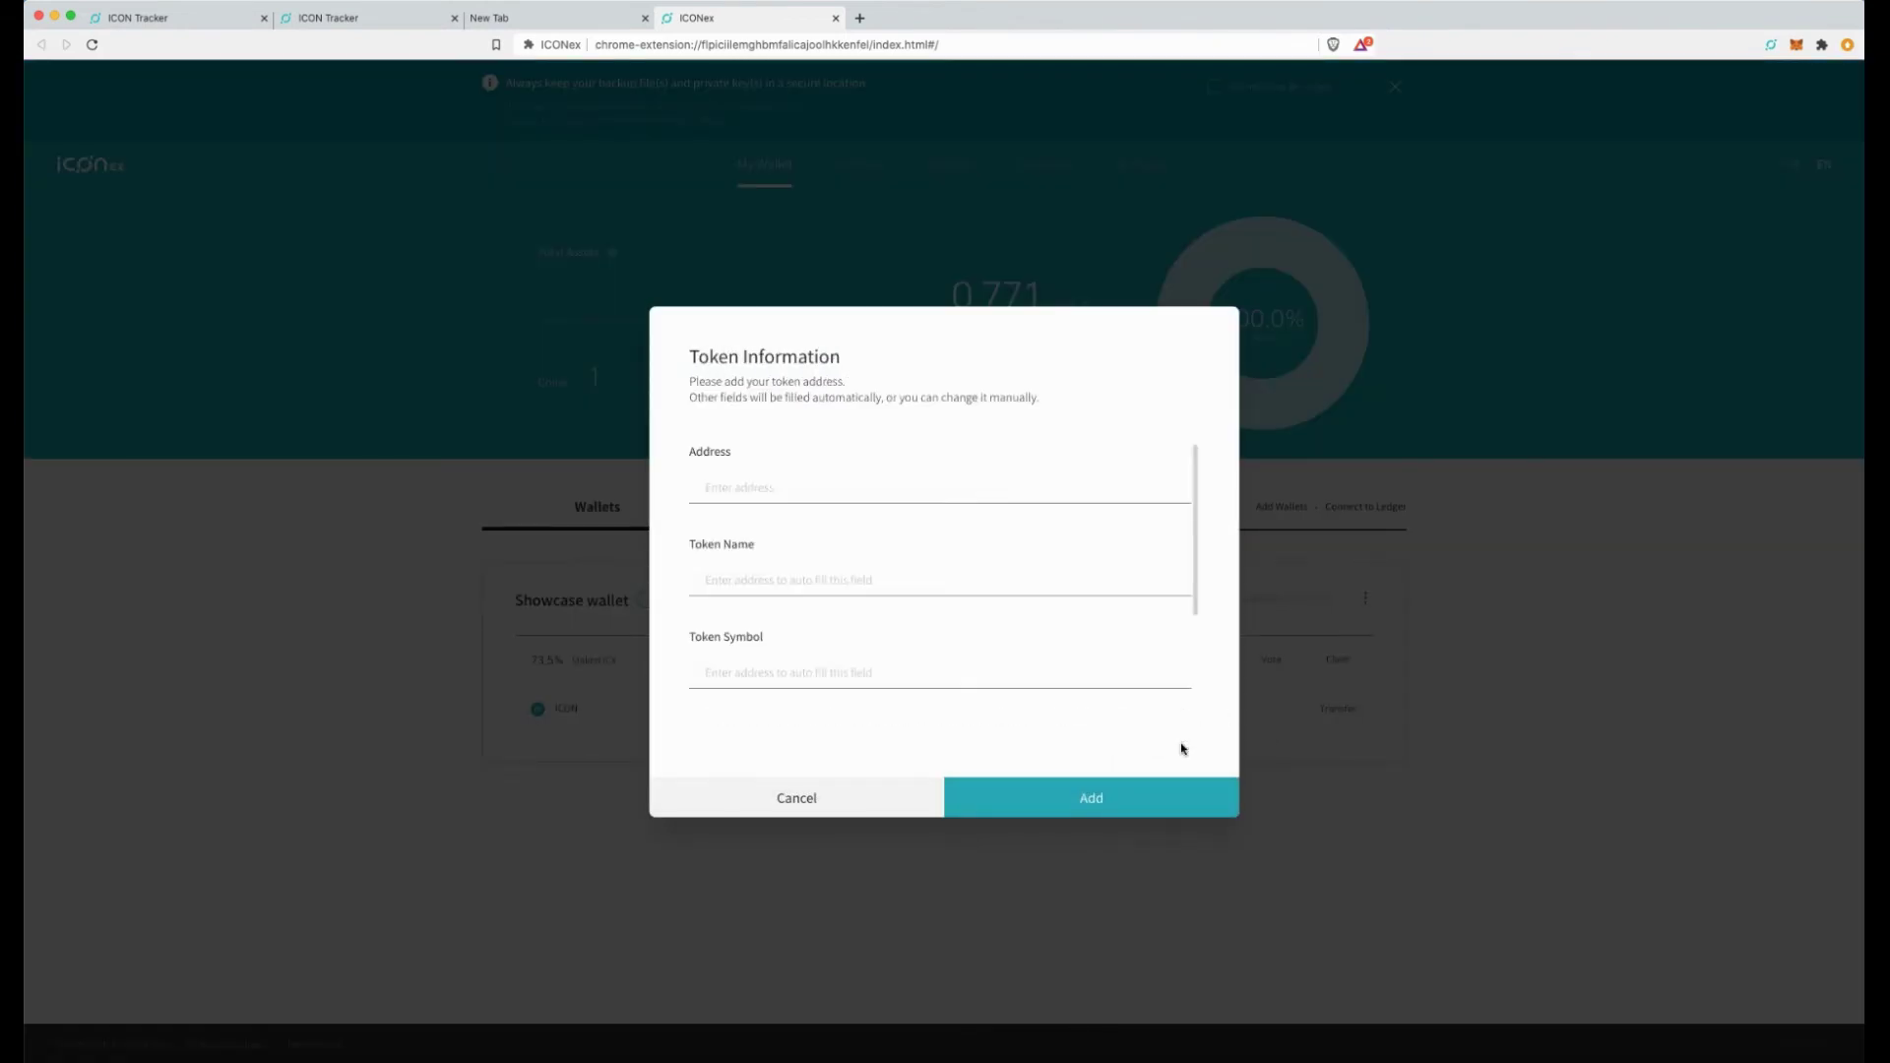
click(781, 496)
key(super+v)
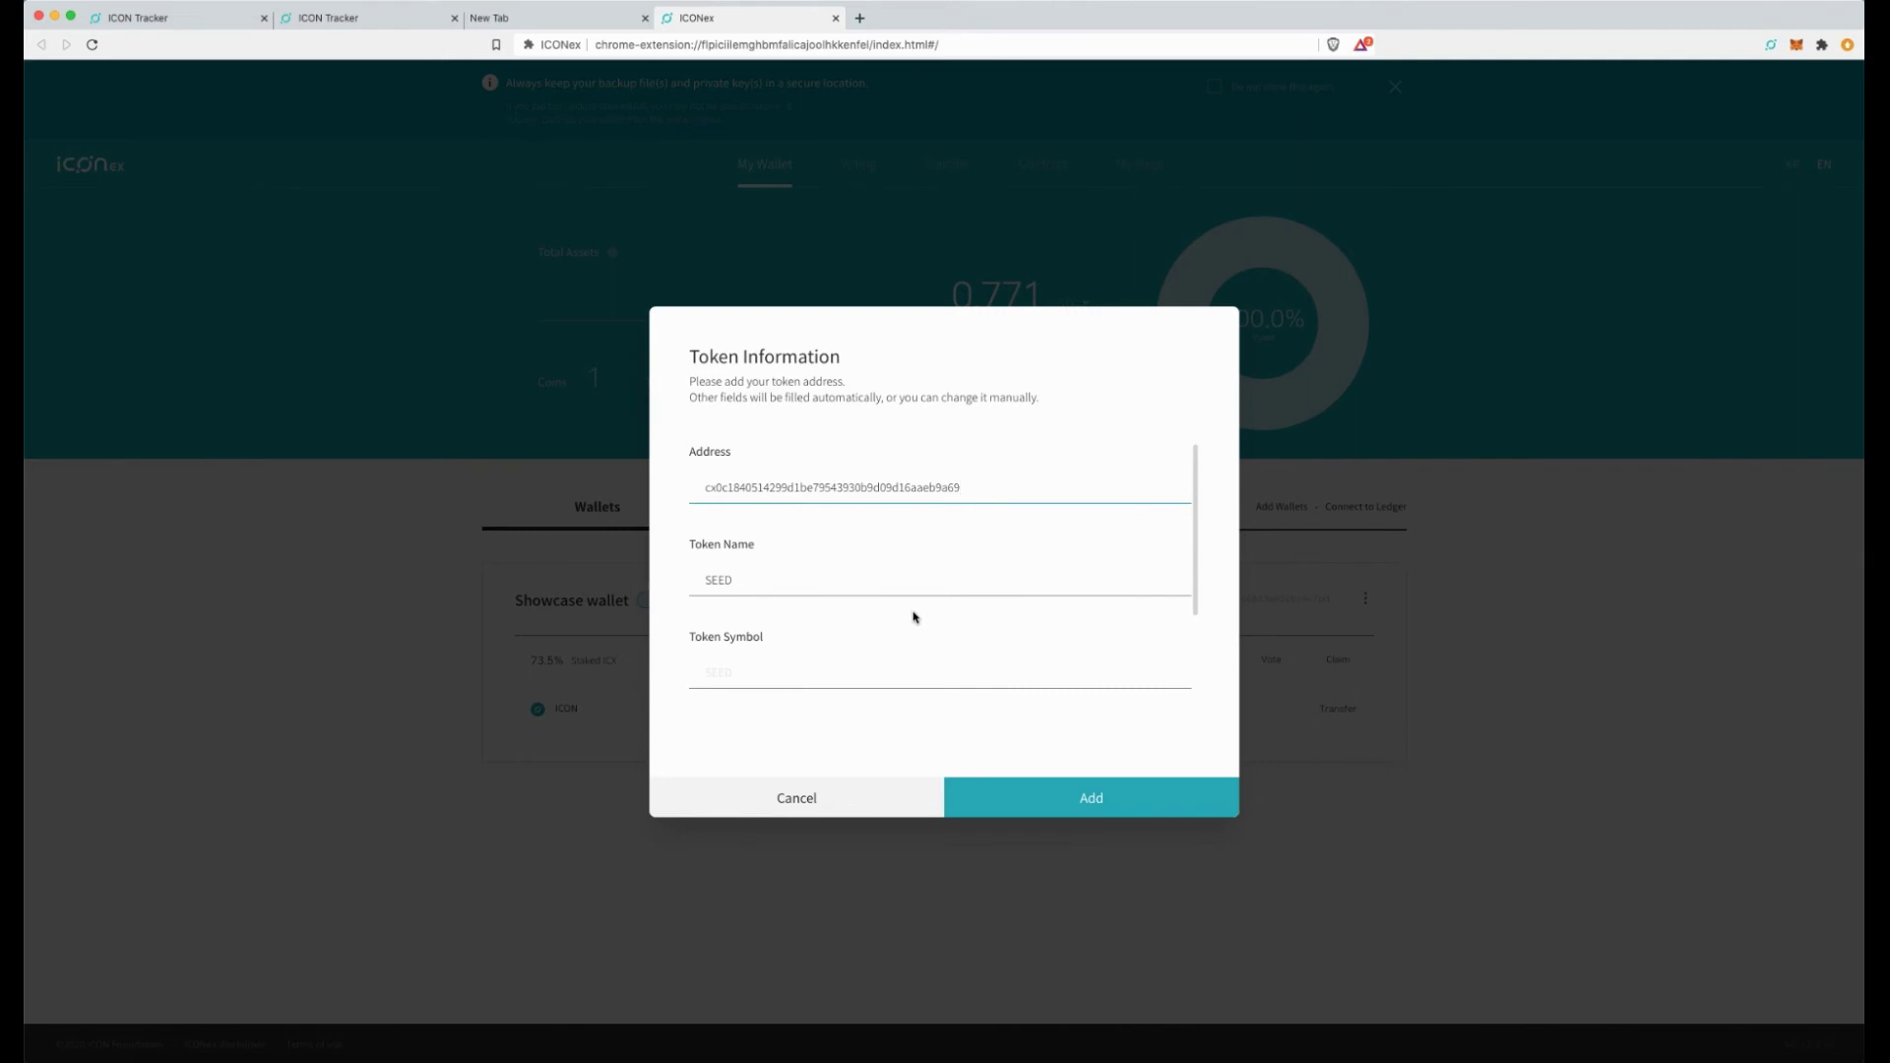
scroll(913, 617, down, 3)
scroll(912, 615, up, 3)
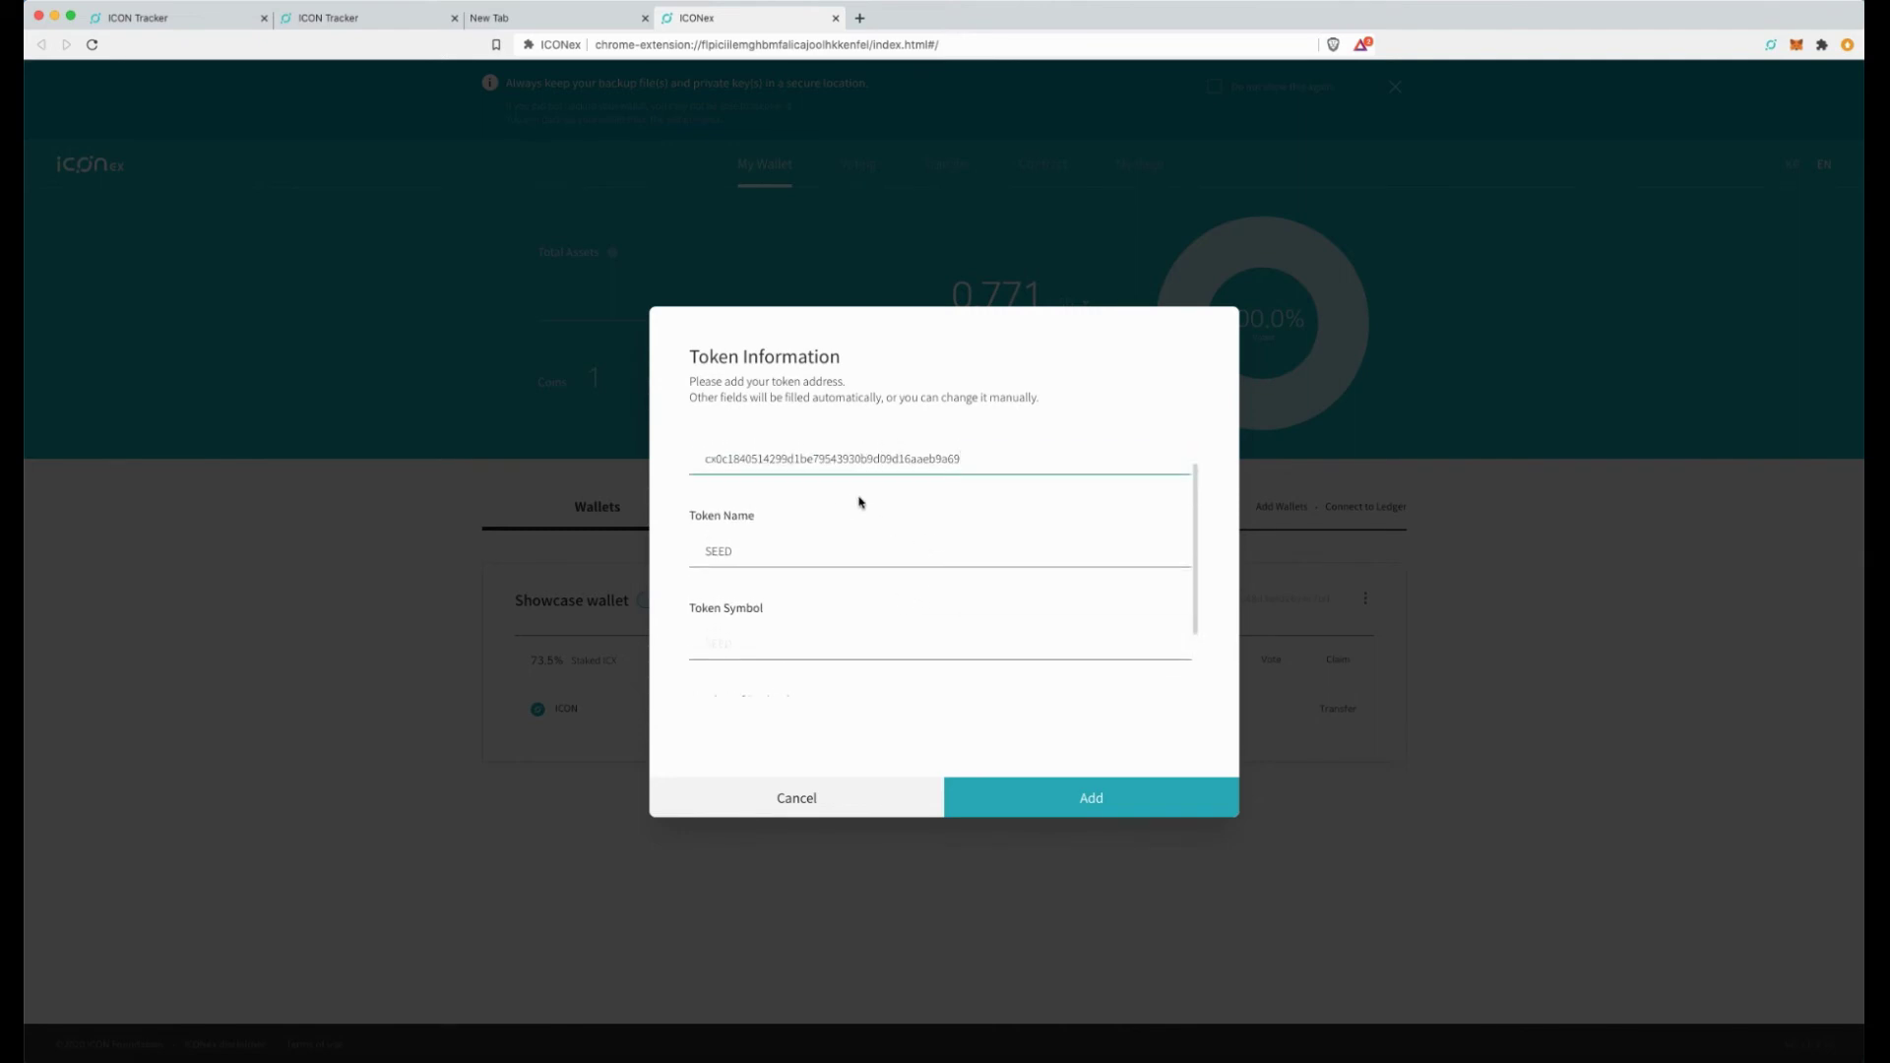
click(1097, 799)
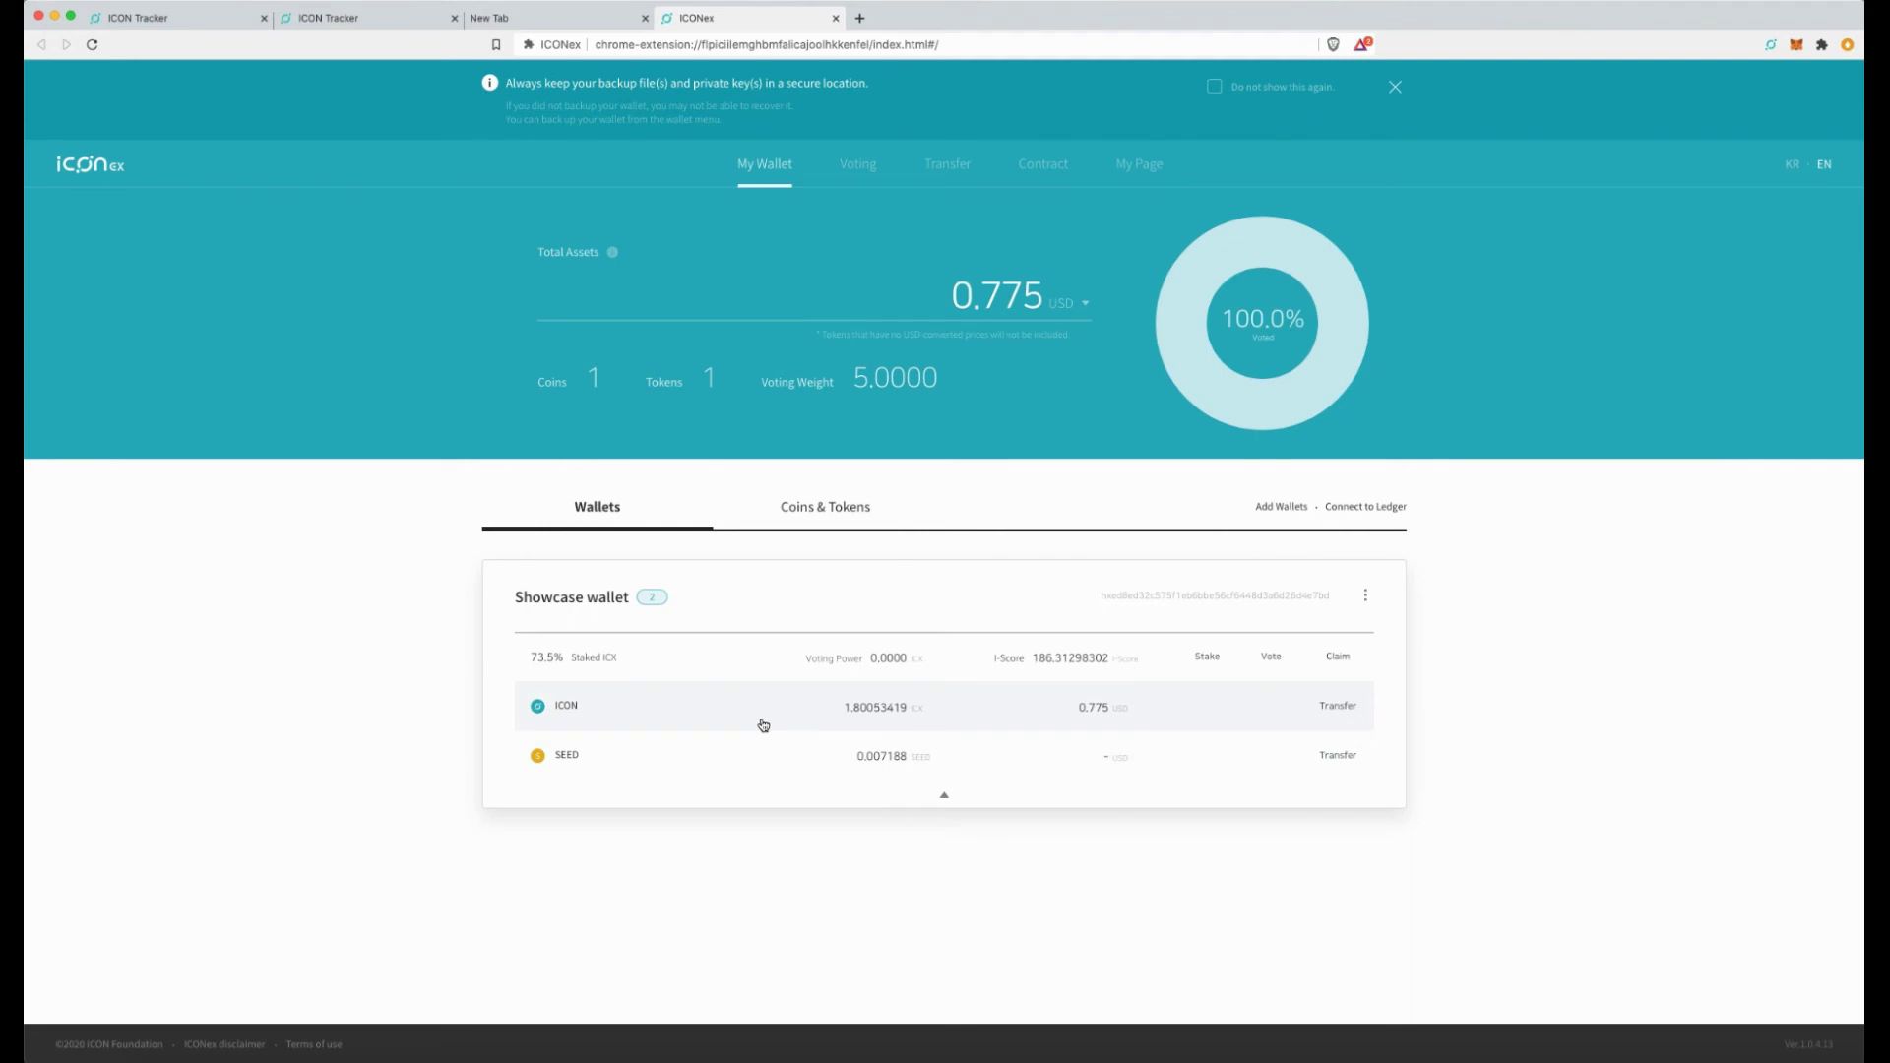
click(324, 19)
Search ICON Tracker's Tokens List for 'Up'.
click(197, 19)
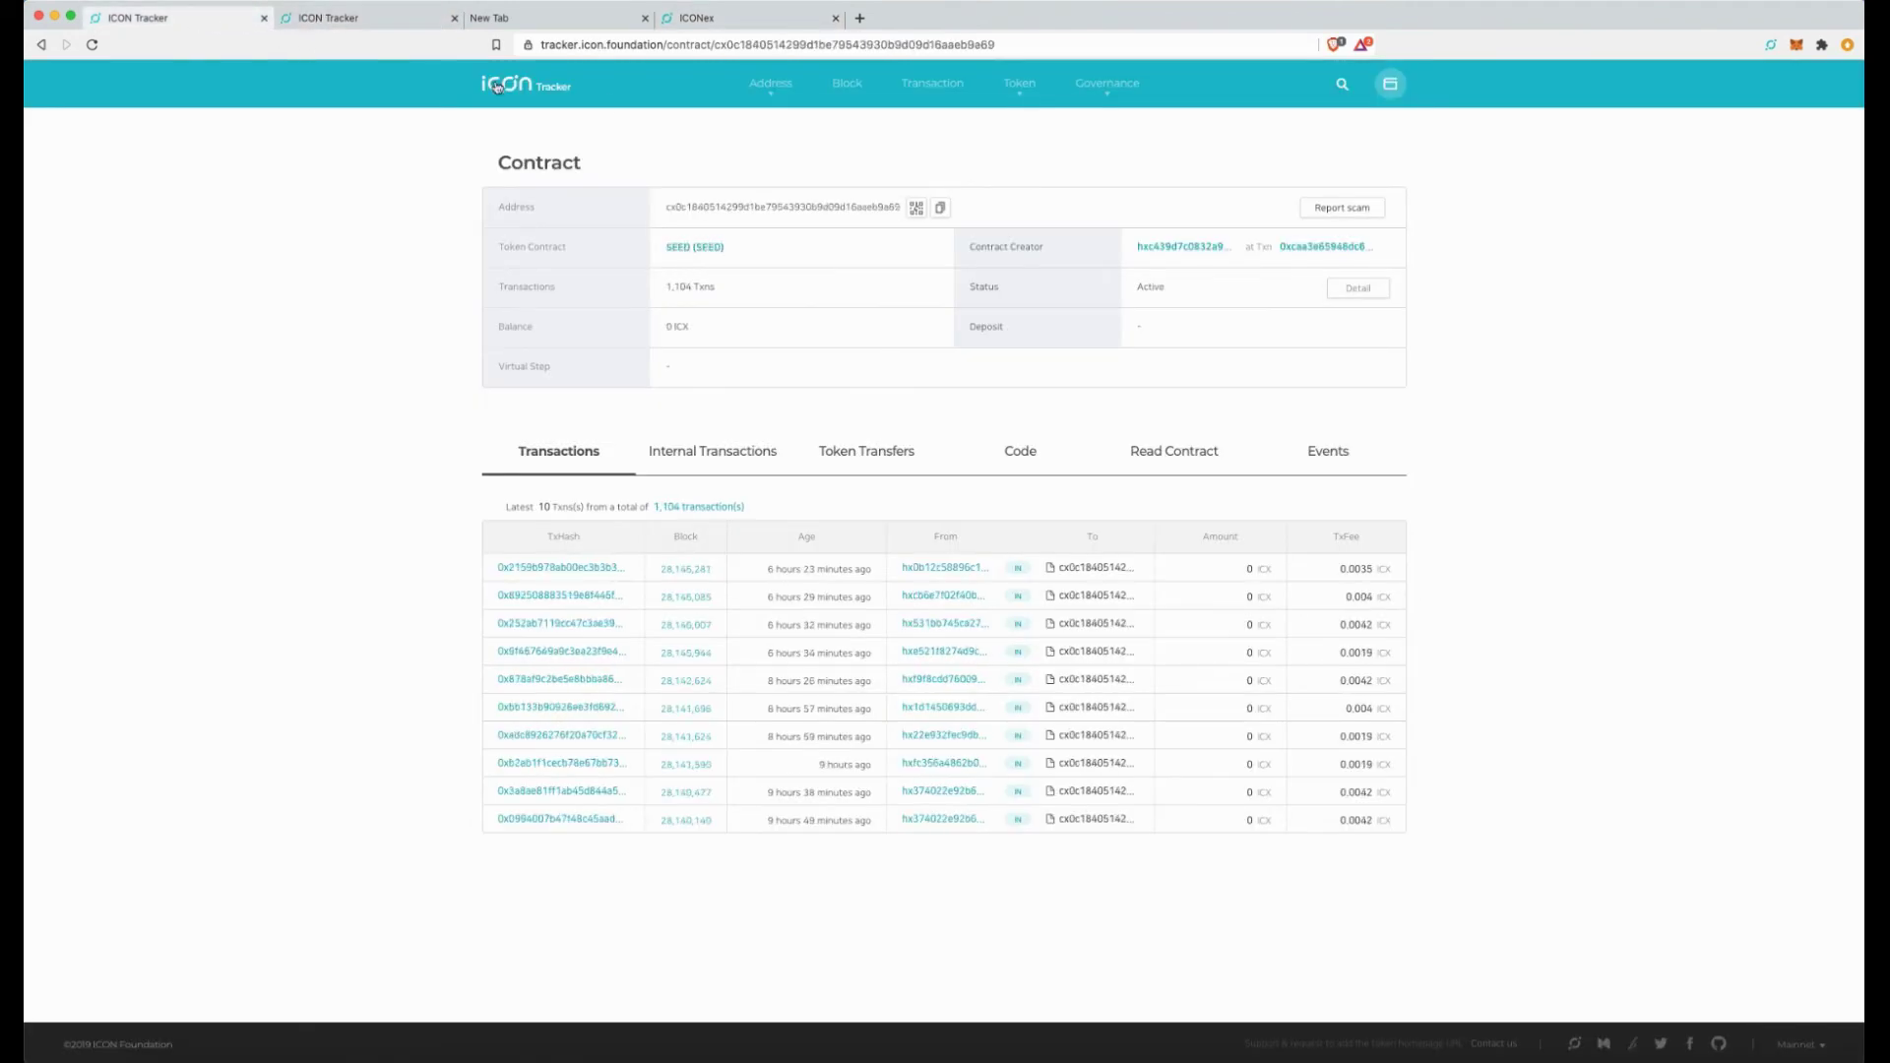
mouse_move(1020, 98)
click(1023, 128)
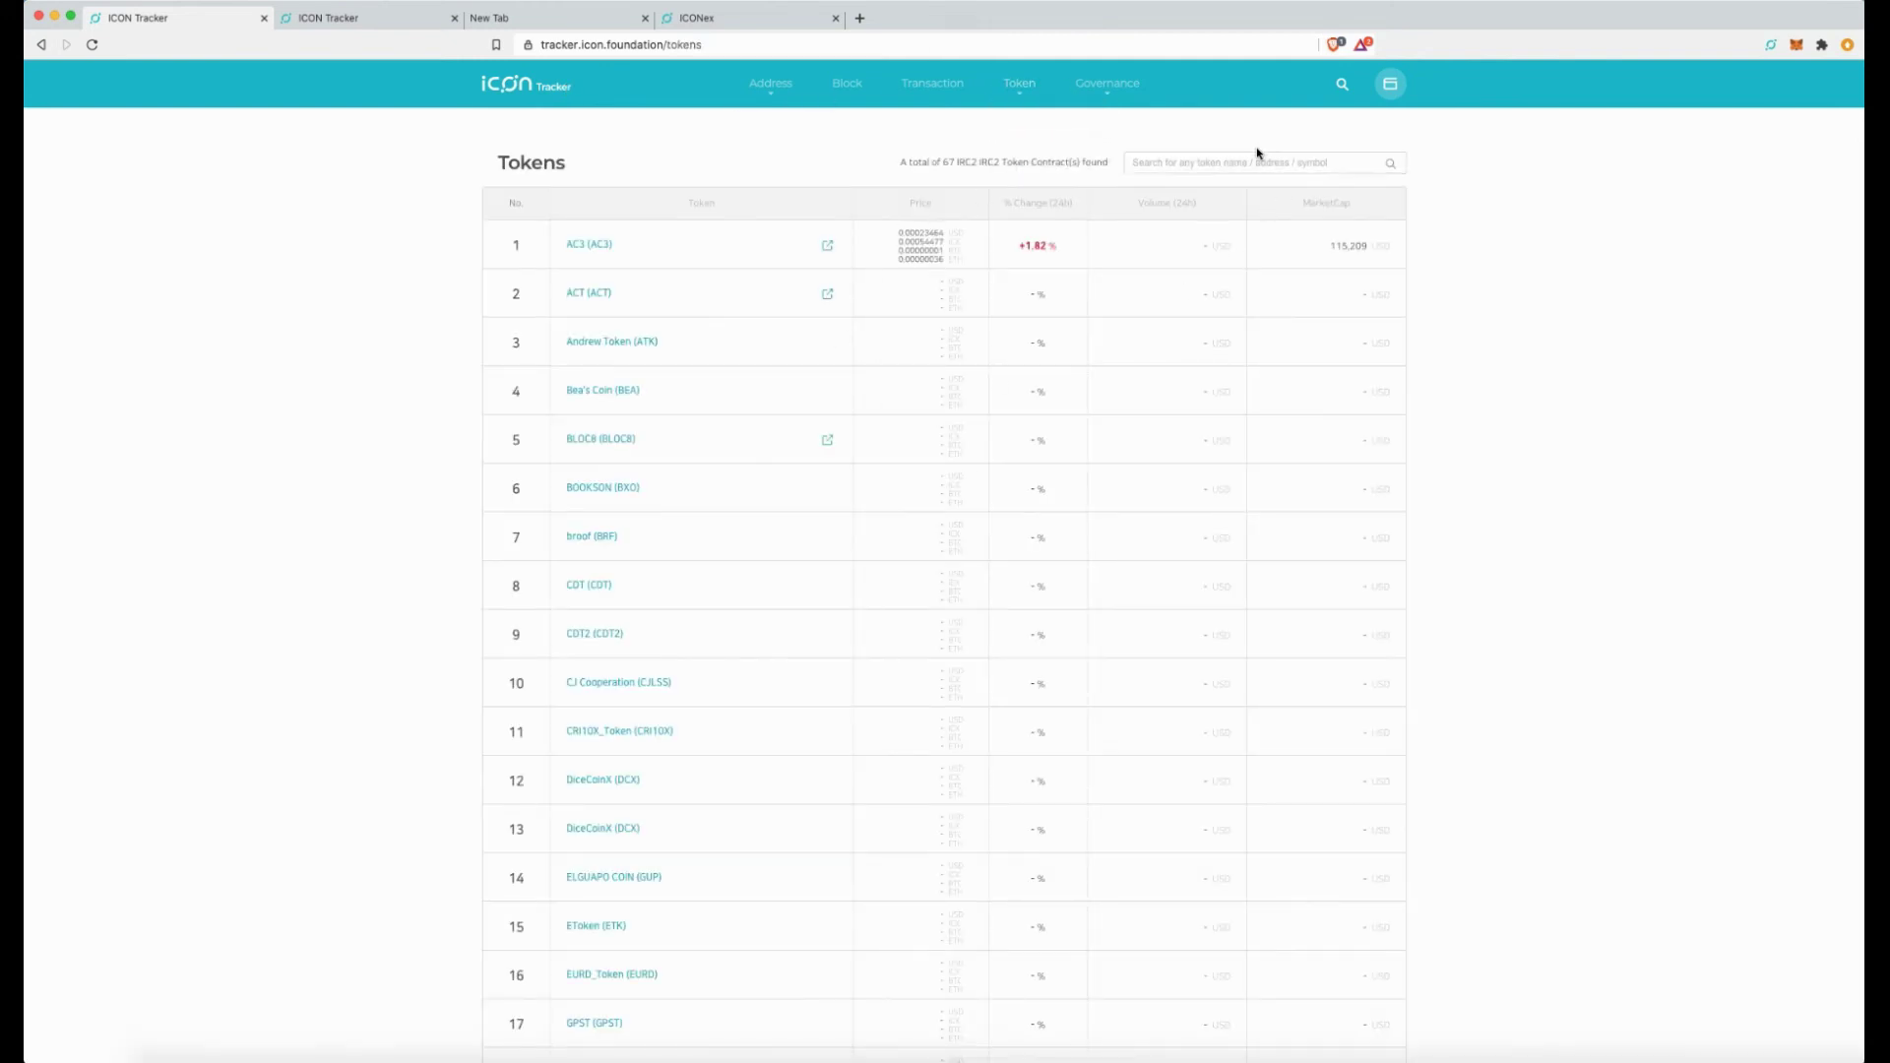
click(1255, 165)
click(1147, 226)
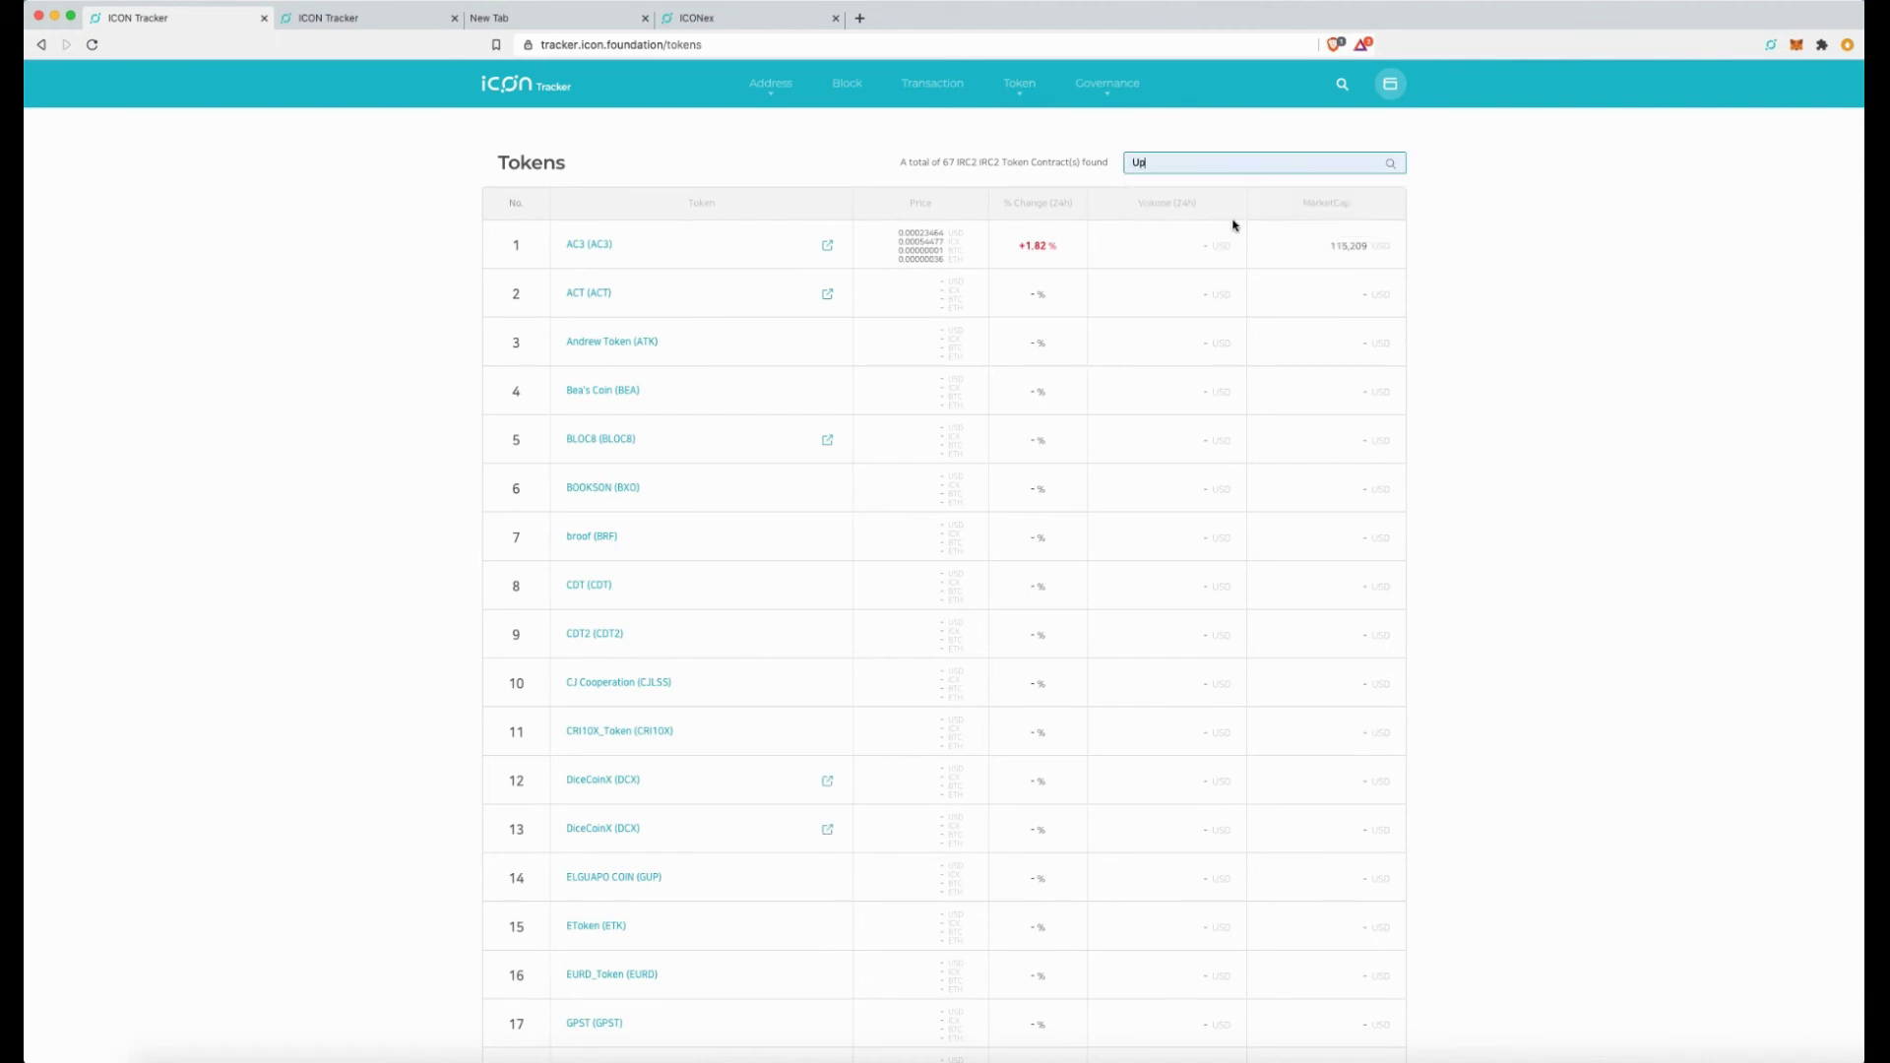
click(1389, 171)
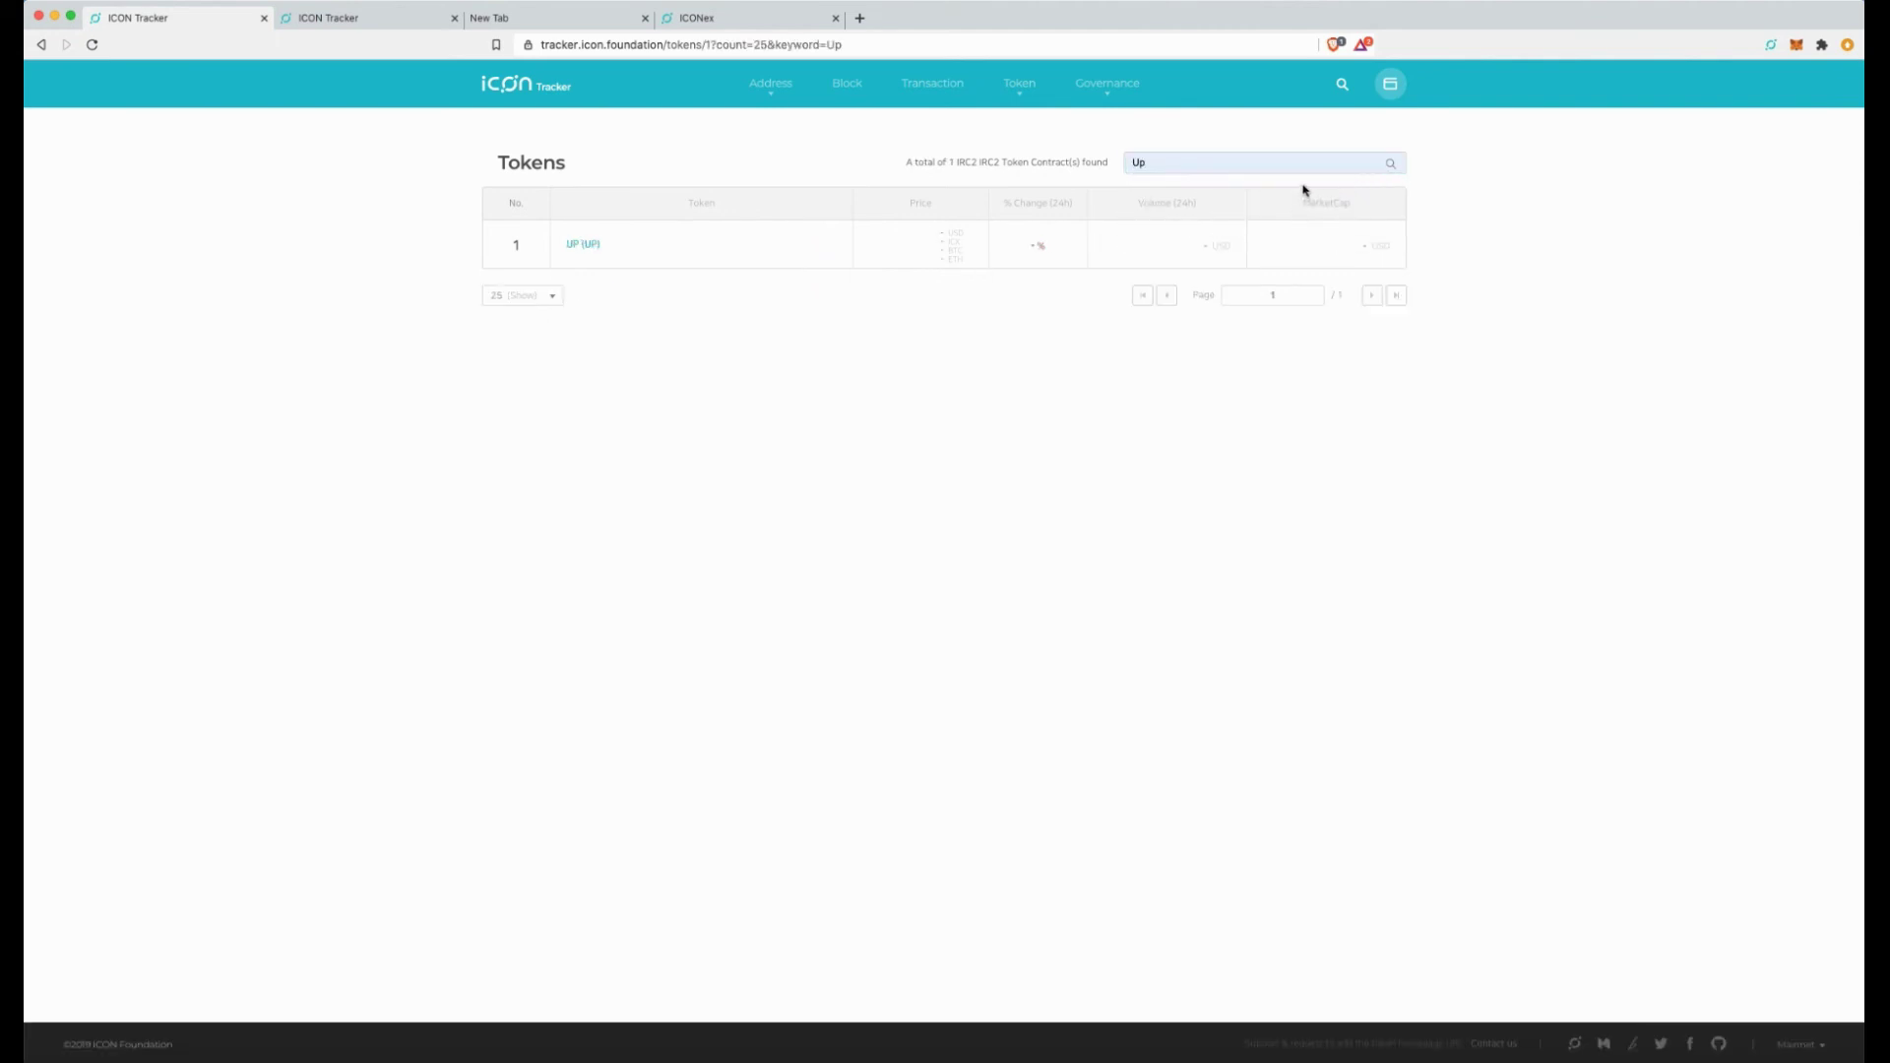
Open the UP (UP) token's contract page and copy the contract address.
click(584, 245)
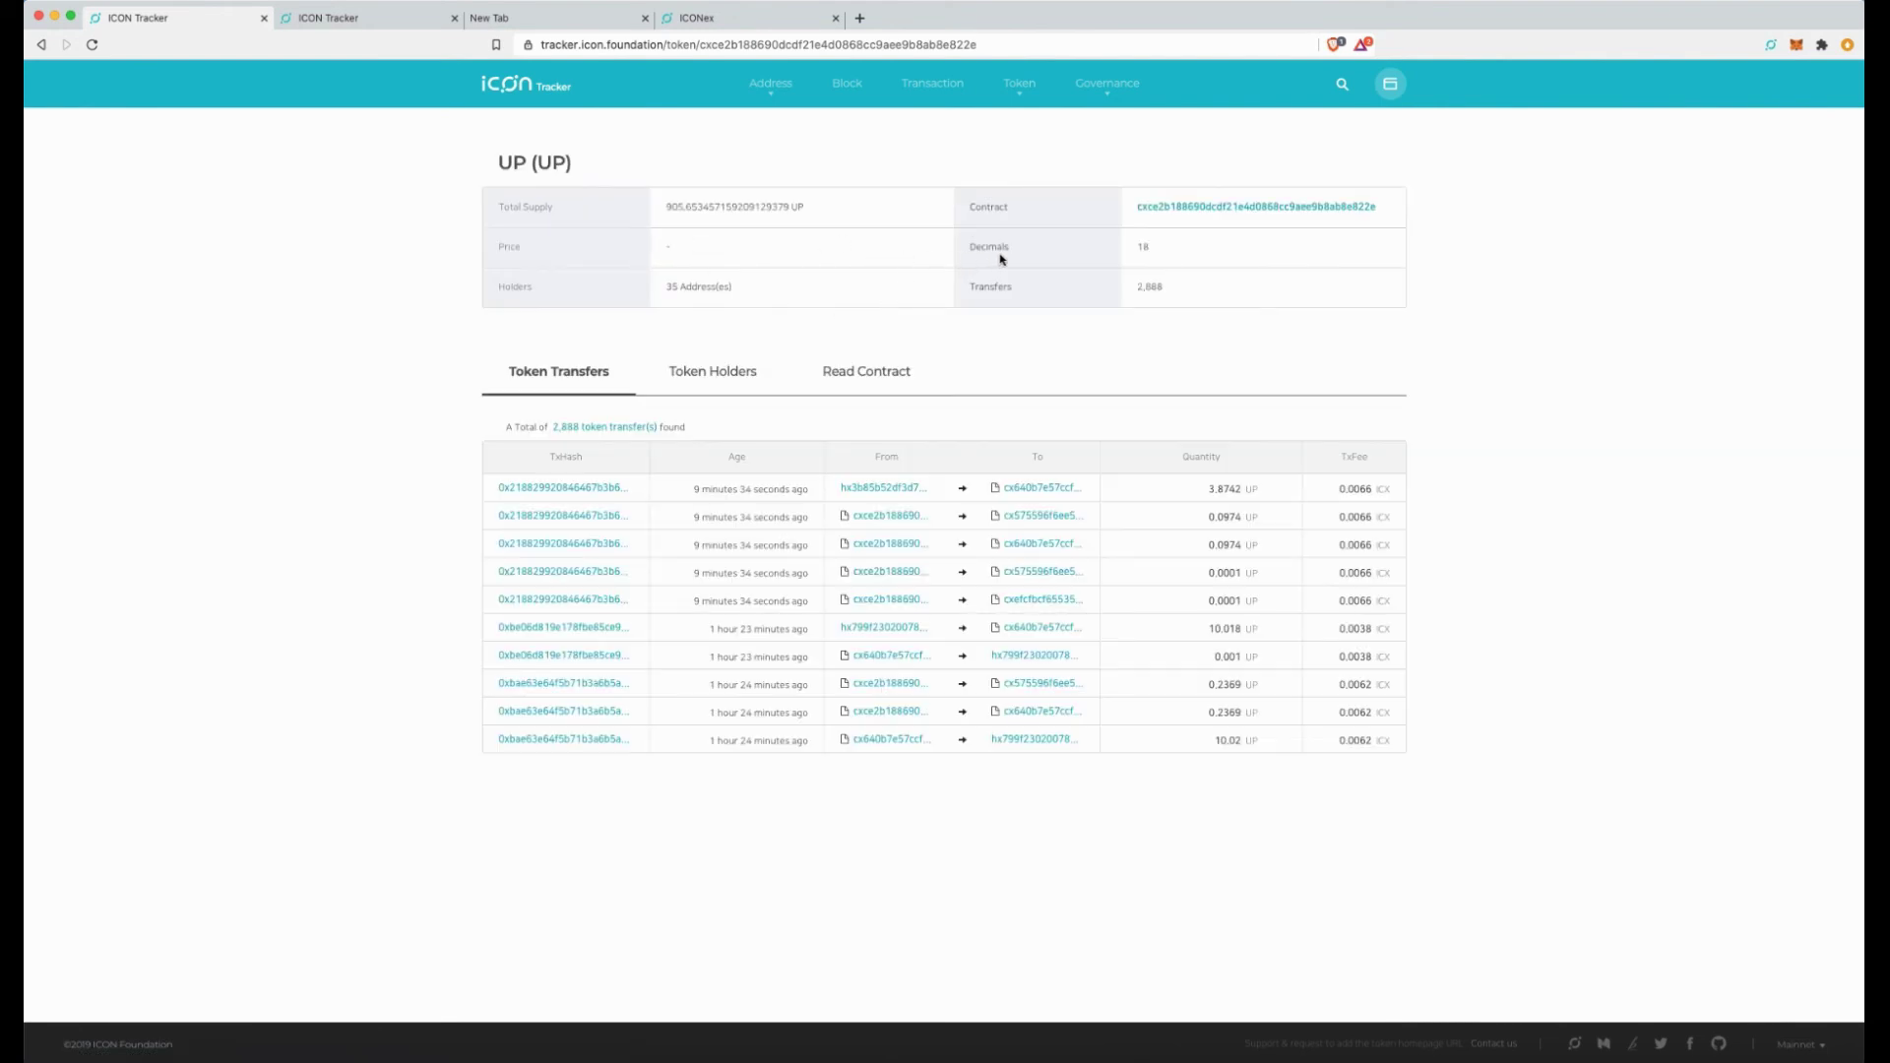
click(1192, 215)
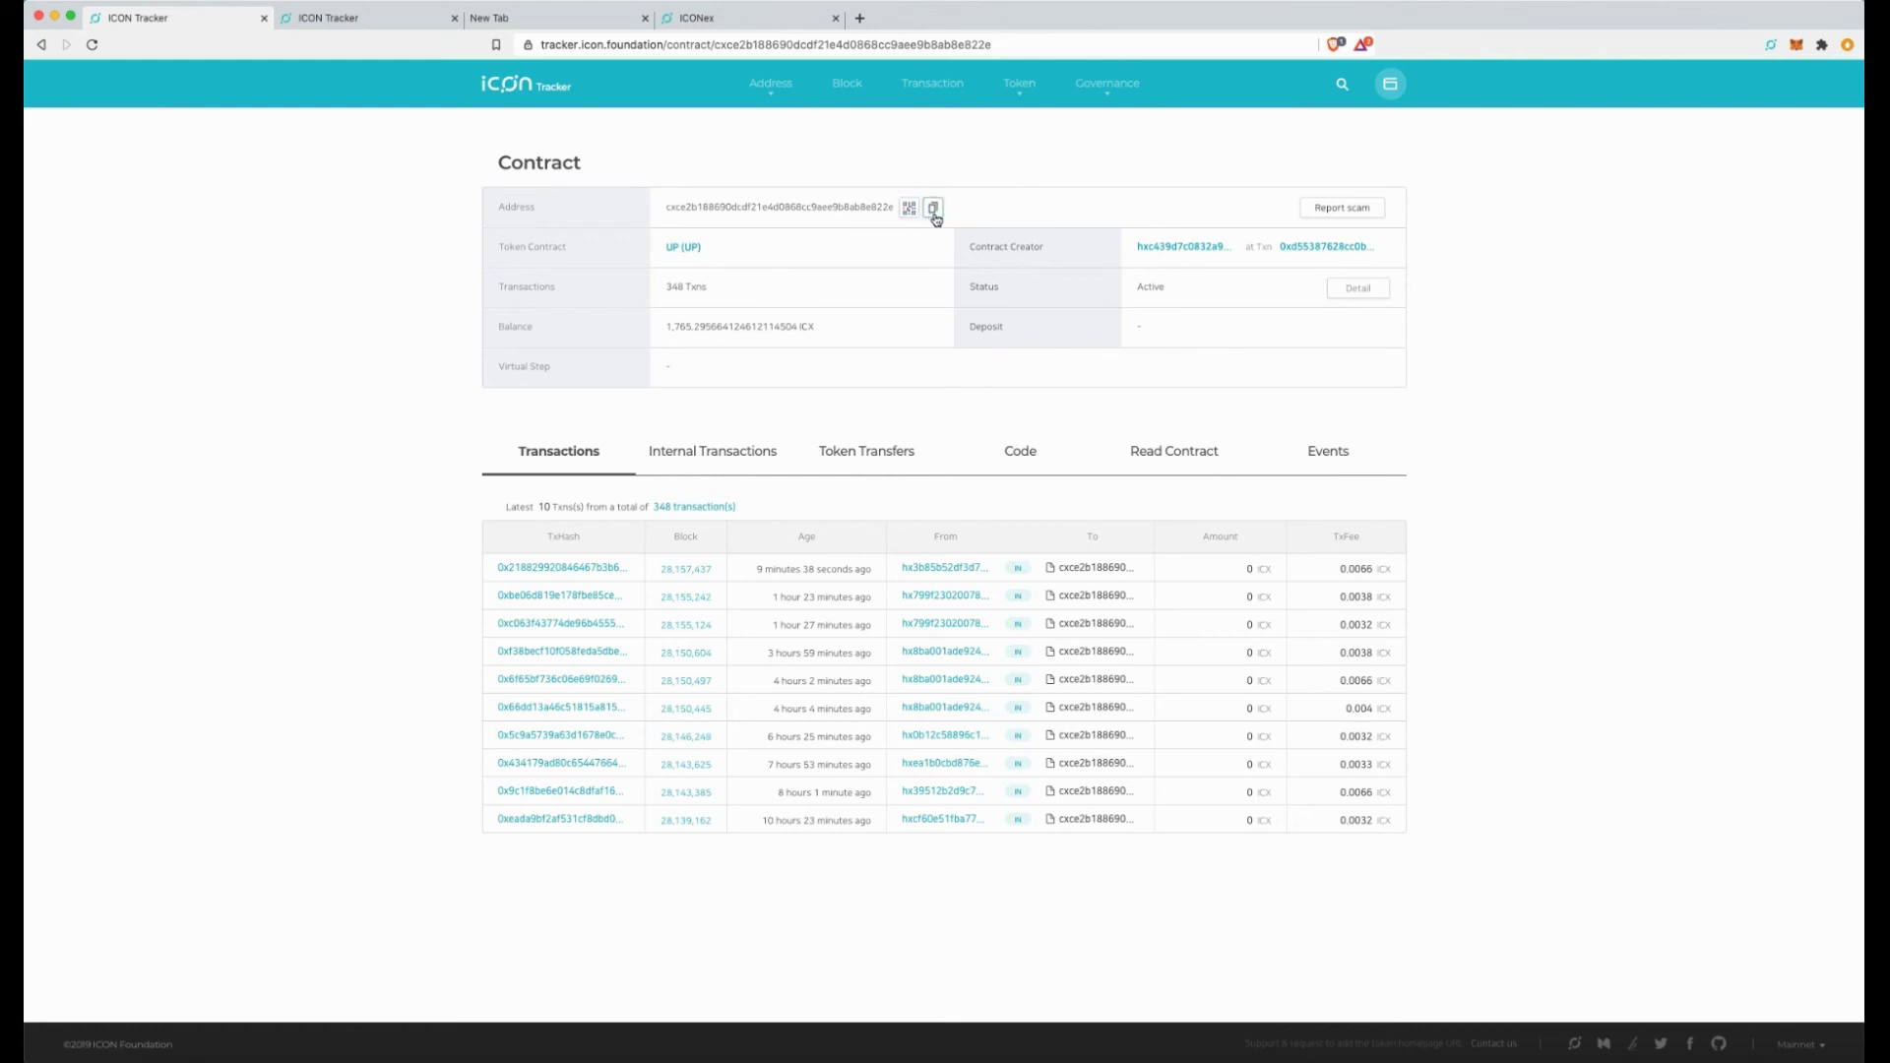
click(937, 218)
click(933, 210)
Add UP to the Showcase wallet by pasting its contract address into Input Token Info.
click(759, 19)
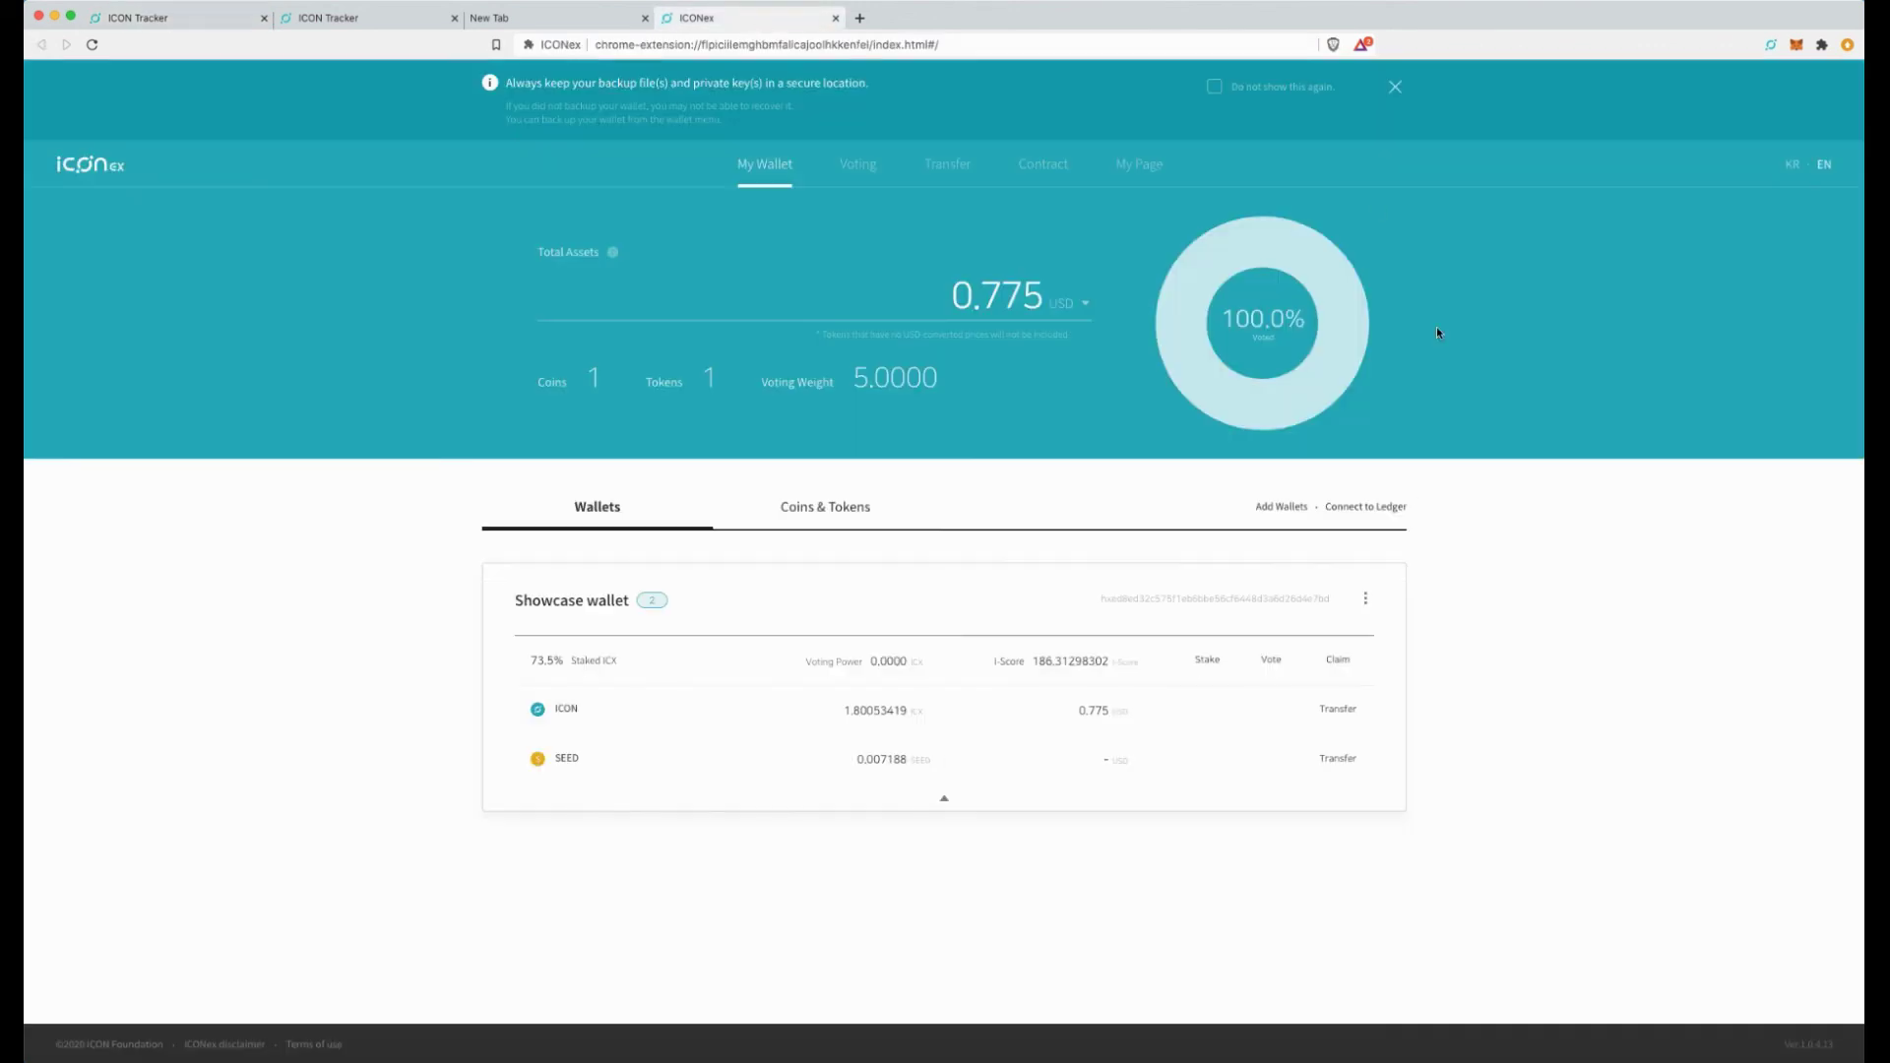
click(1367, 598)
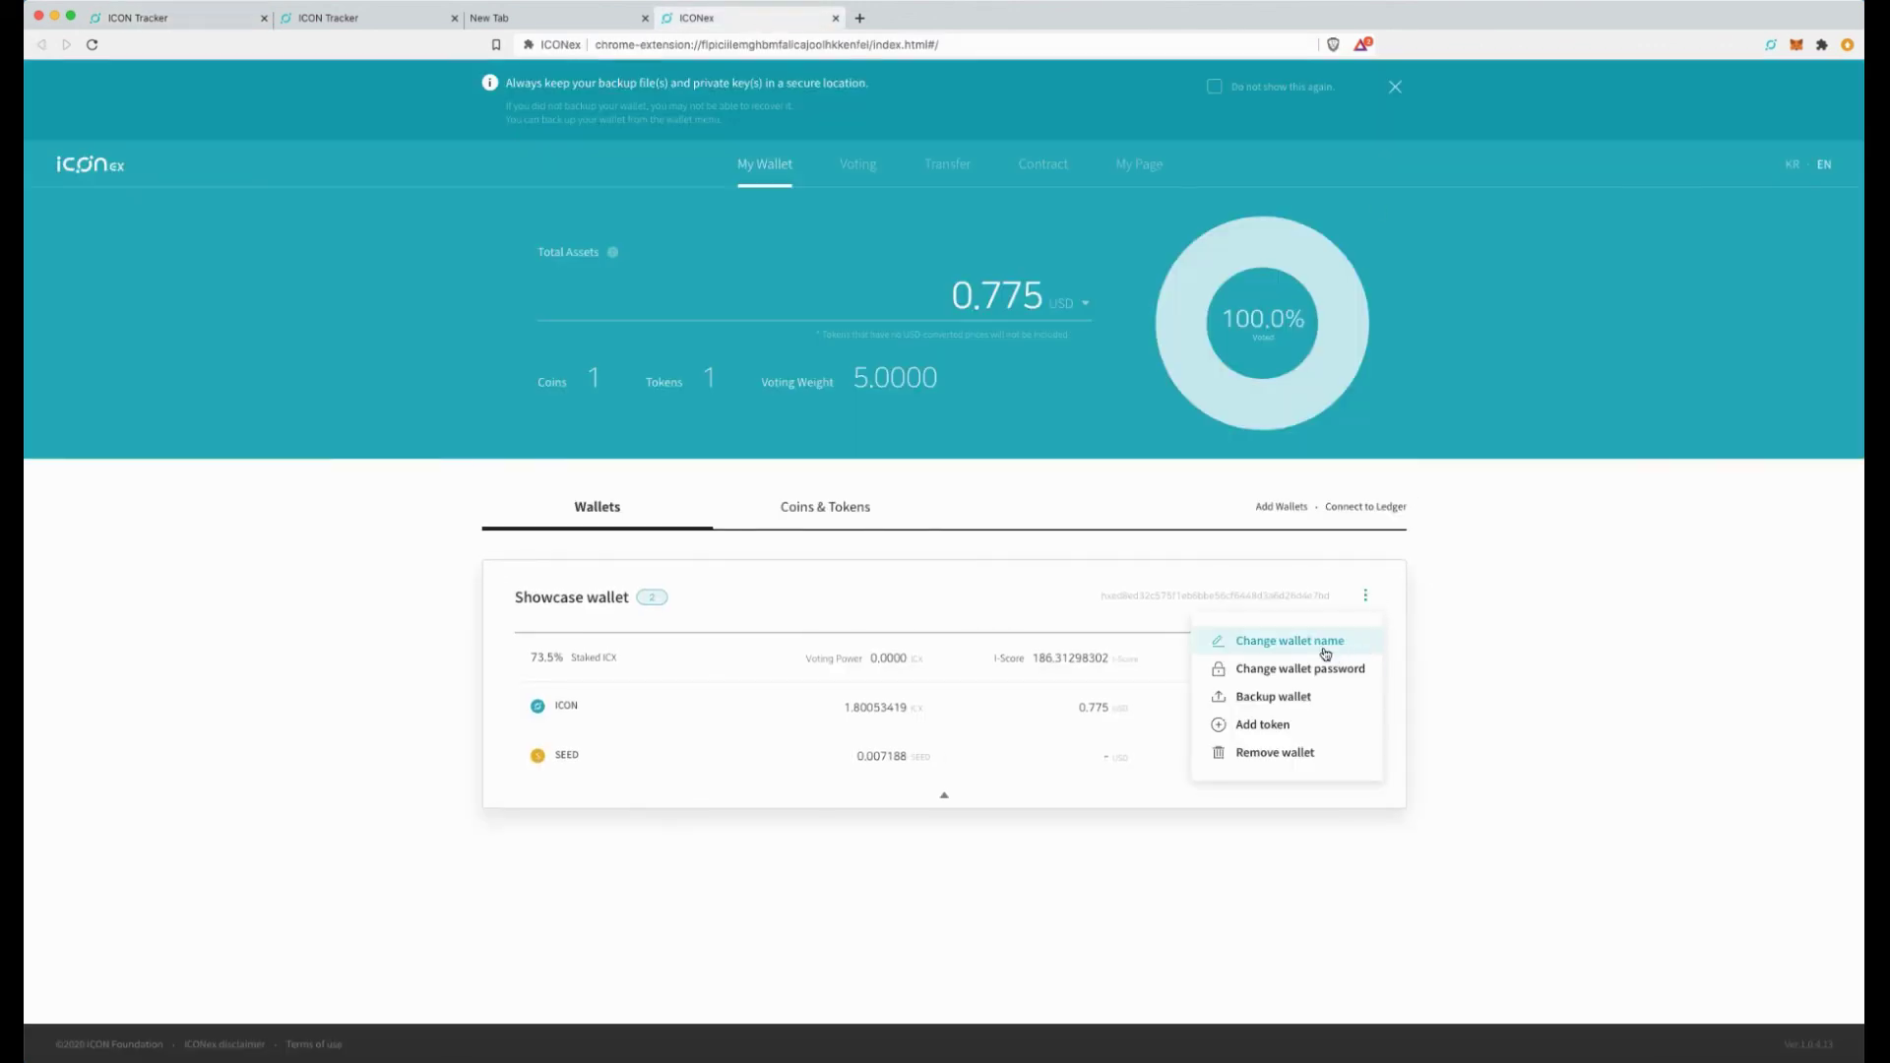
click(1309, 723)
click(1172, 740)
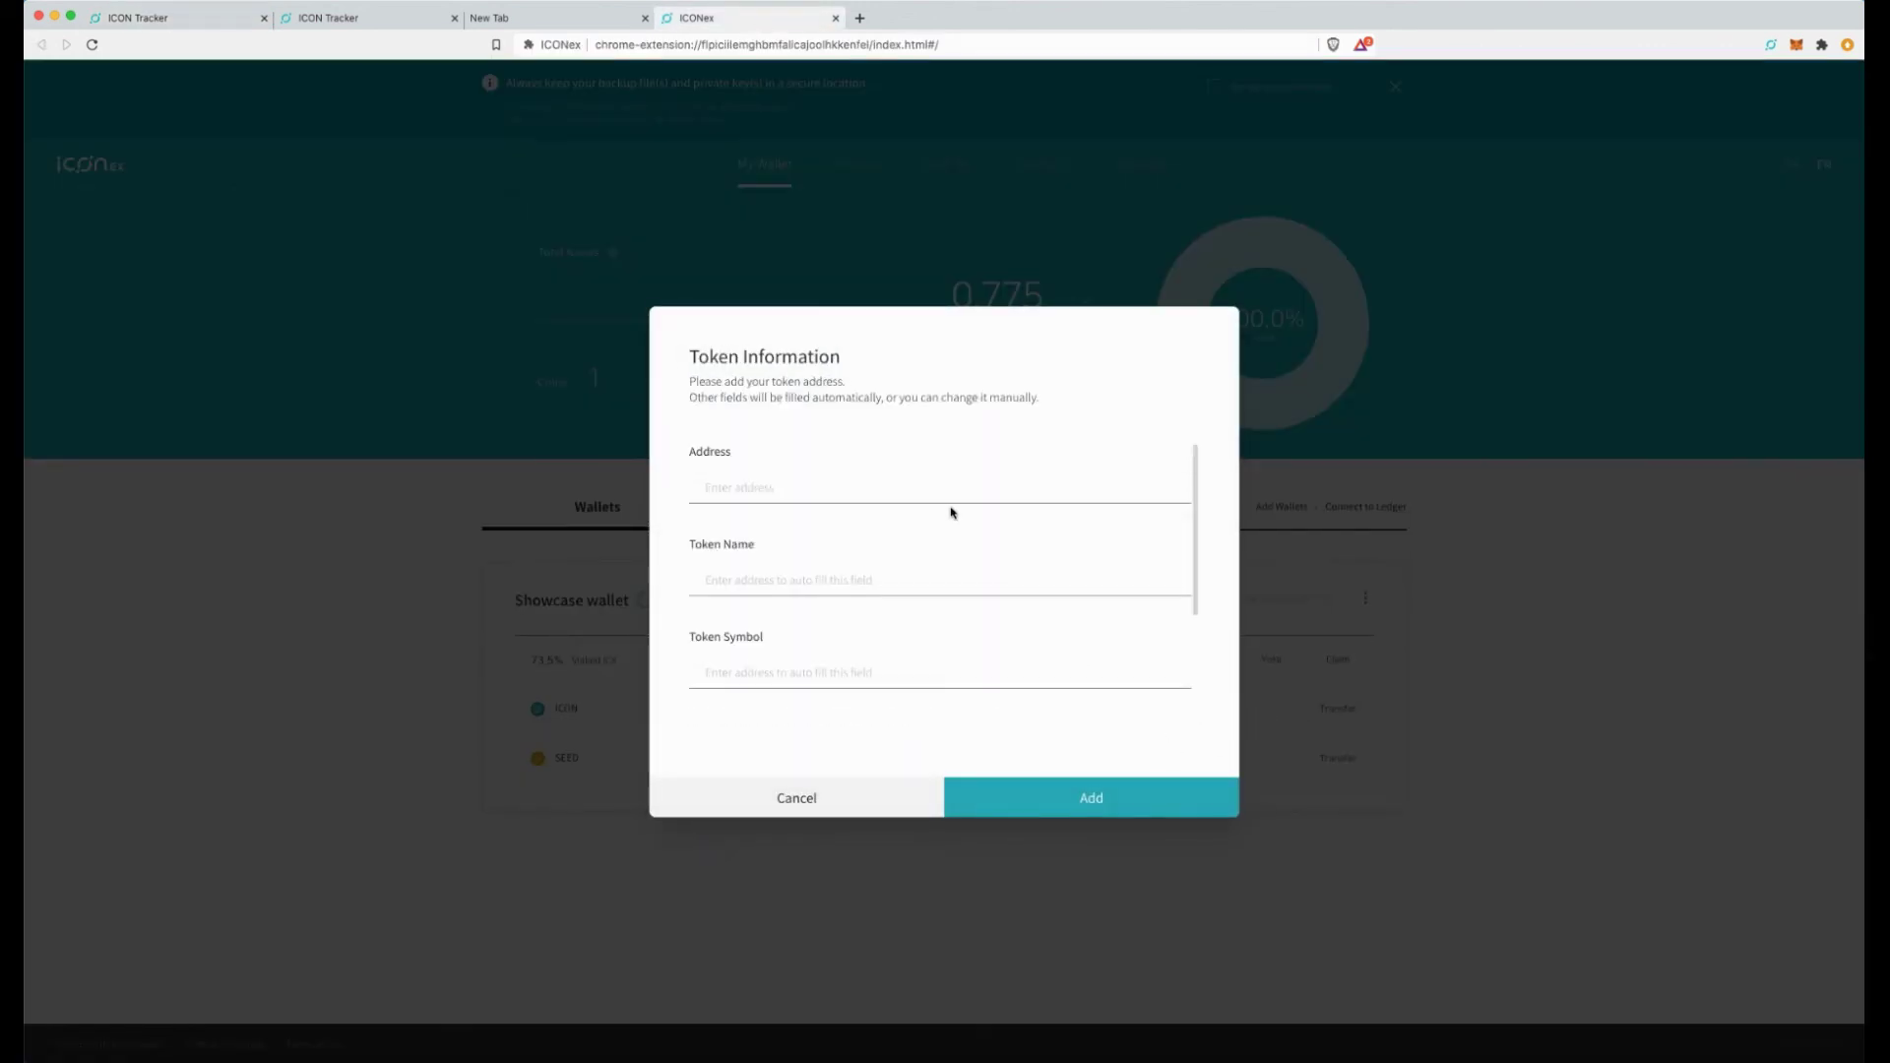
click(831, 482)
key(super+v)
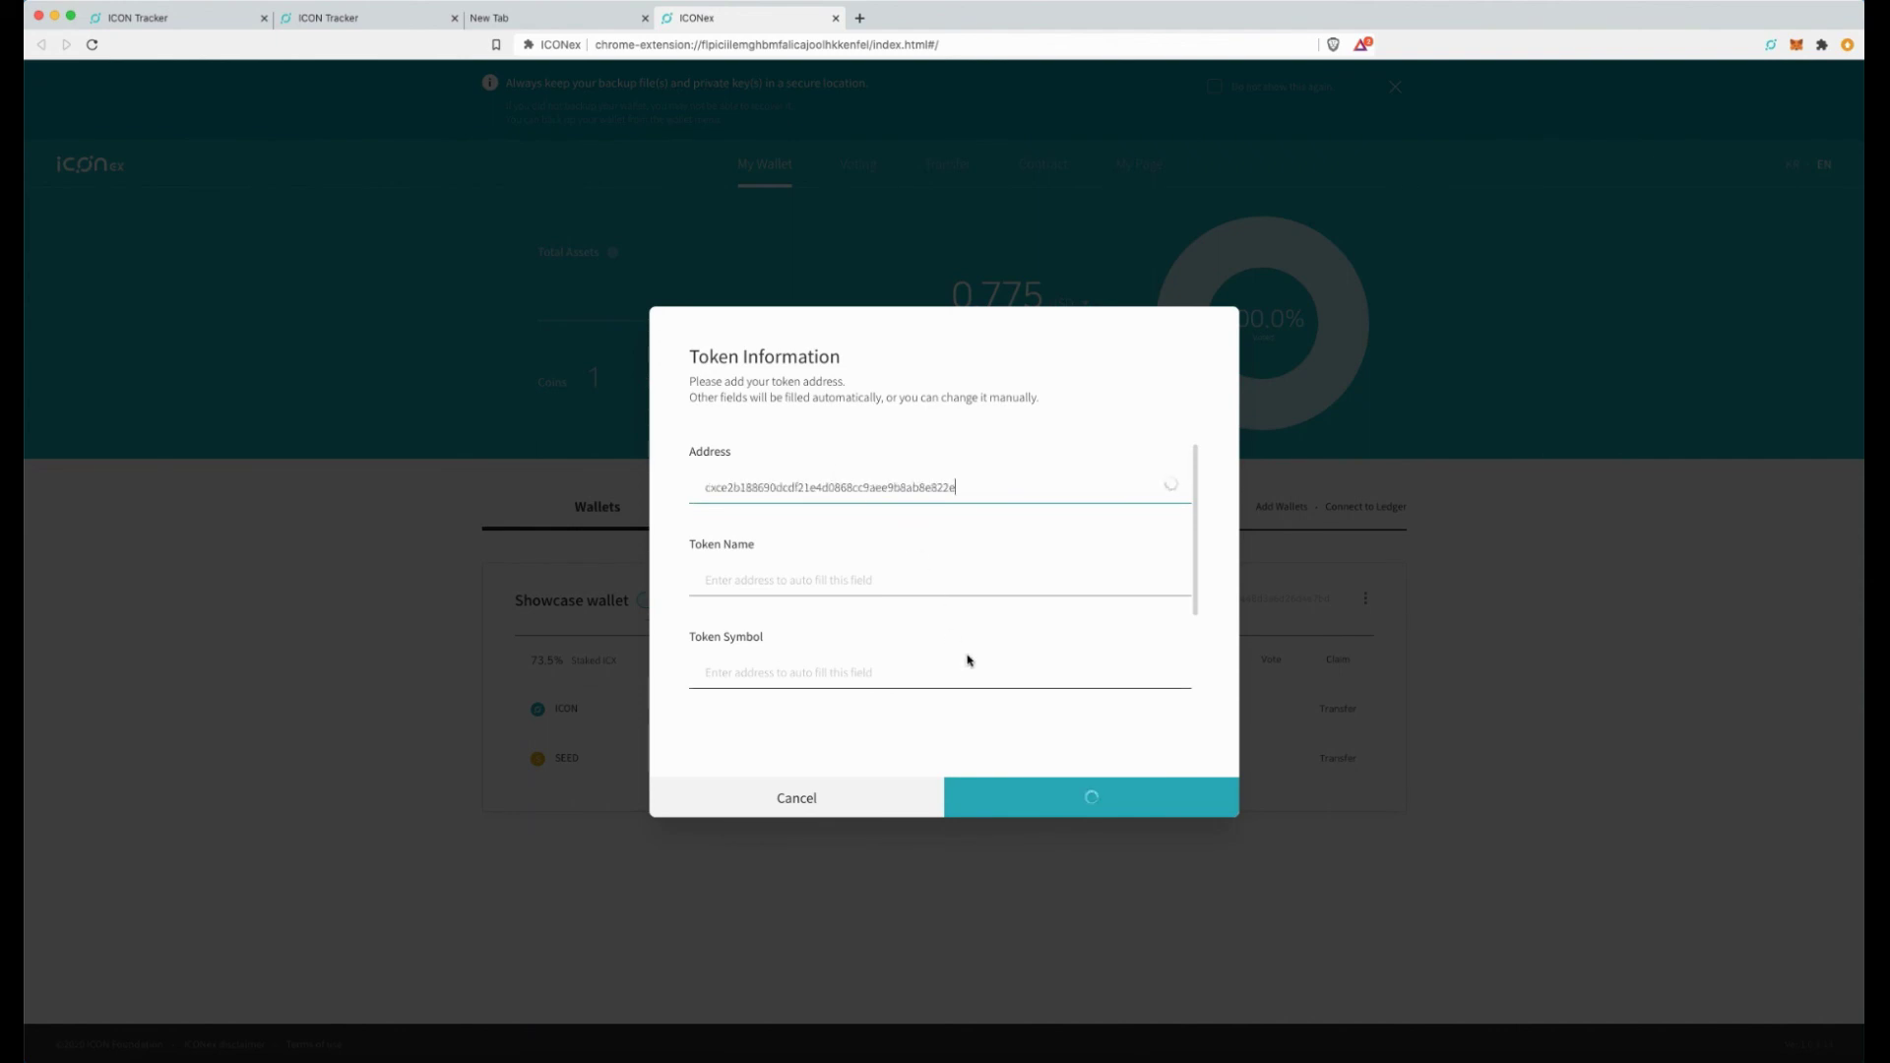
scroll(780, 662, down, 2)
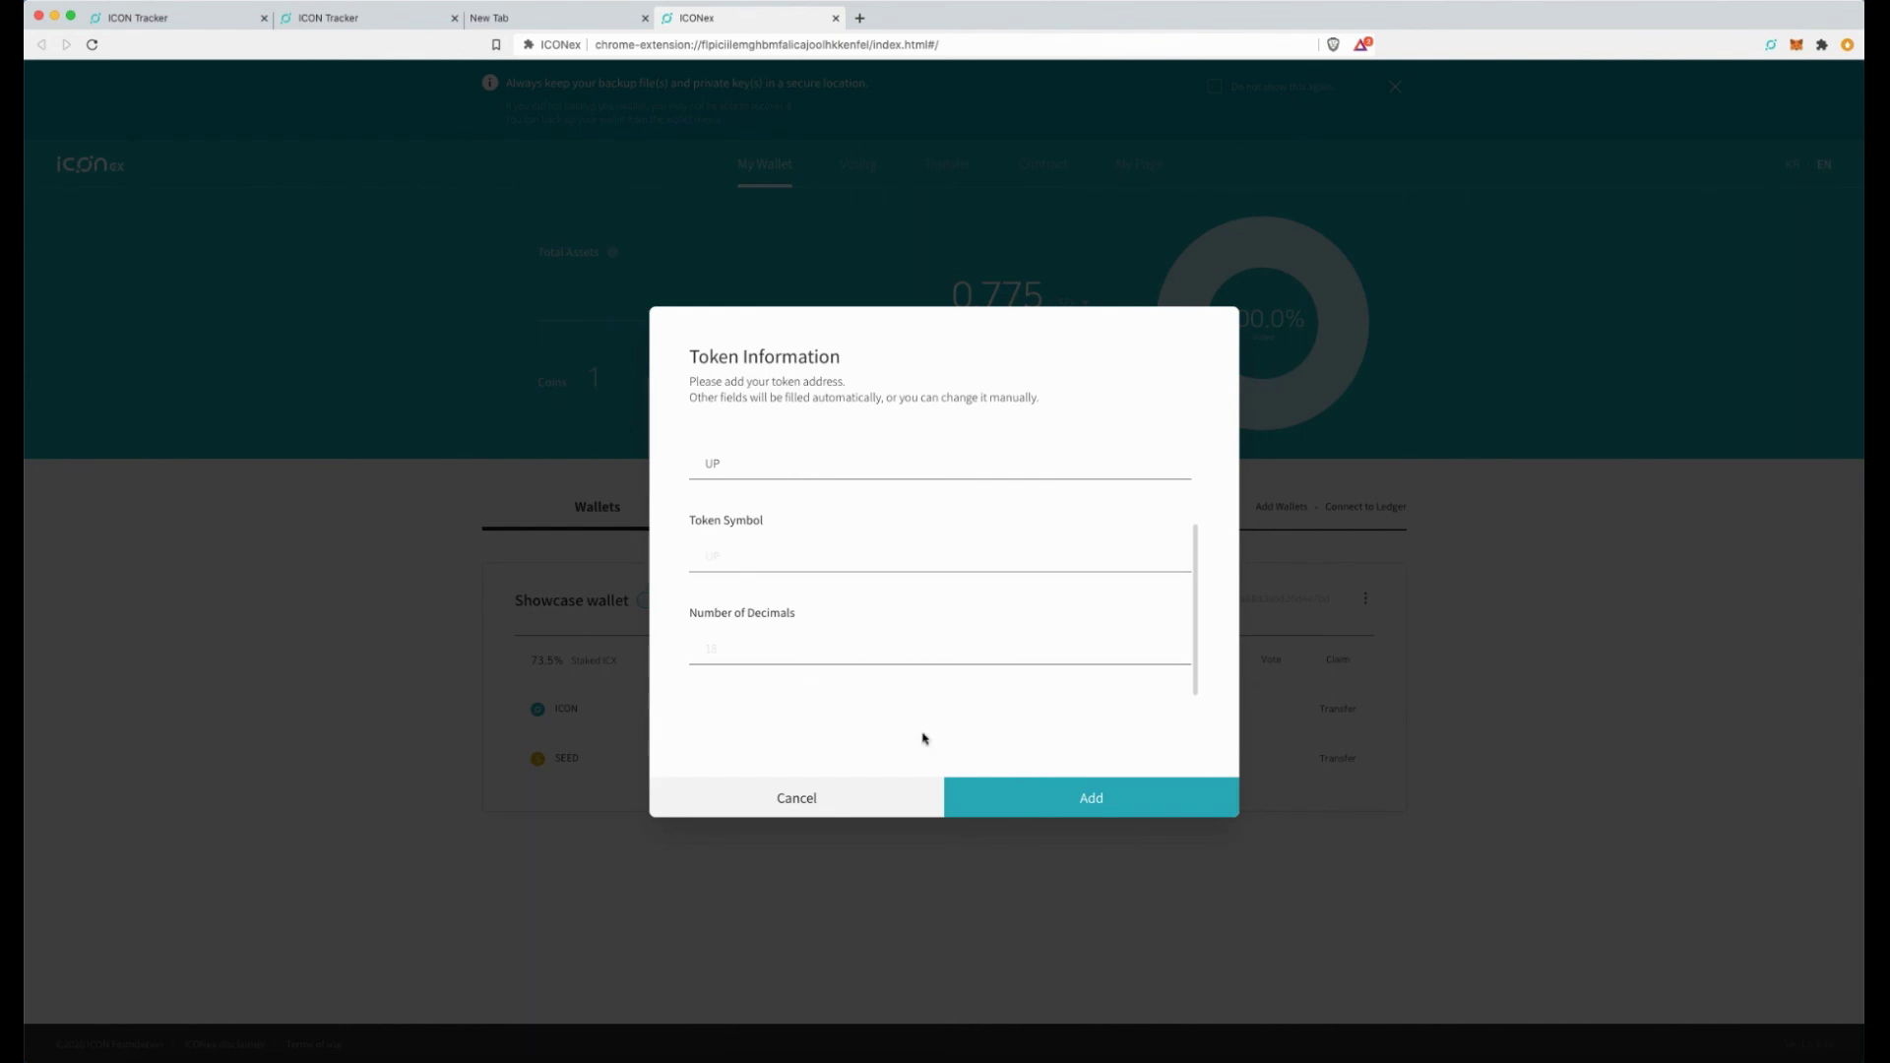
click(1093, 799)
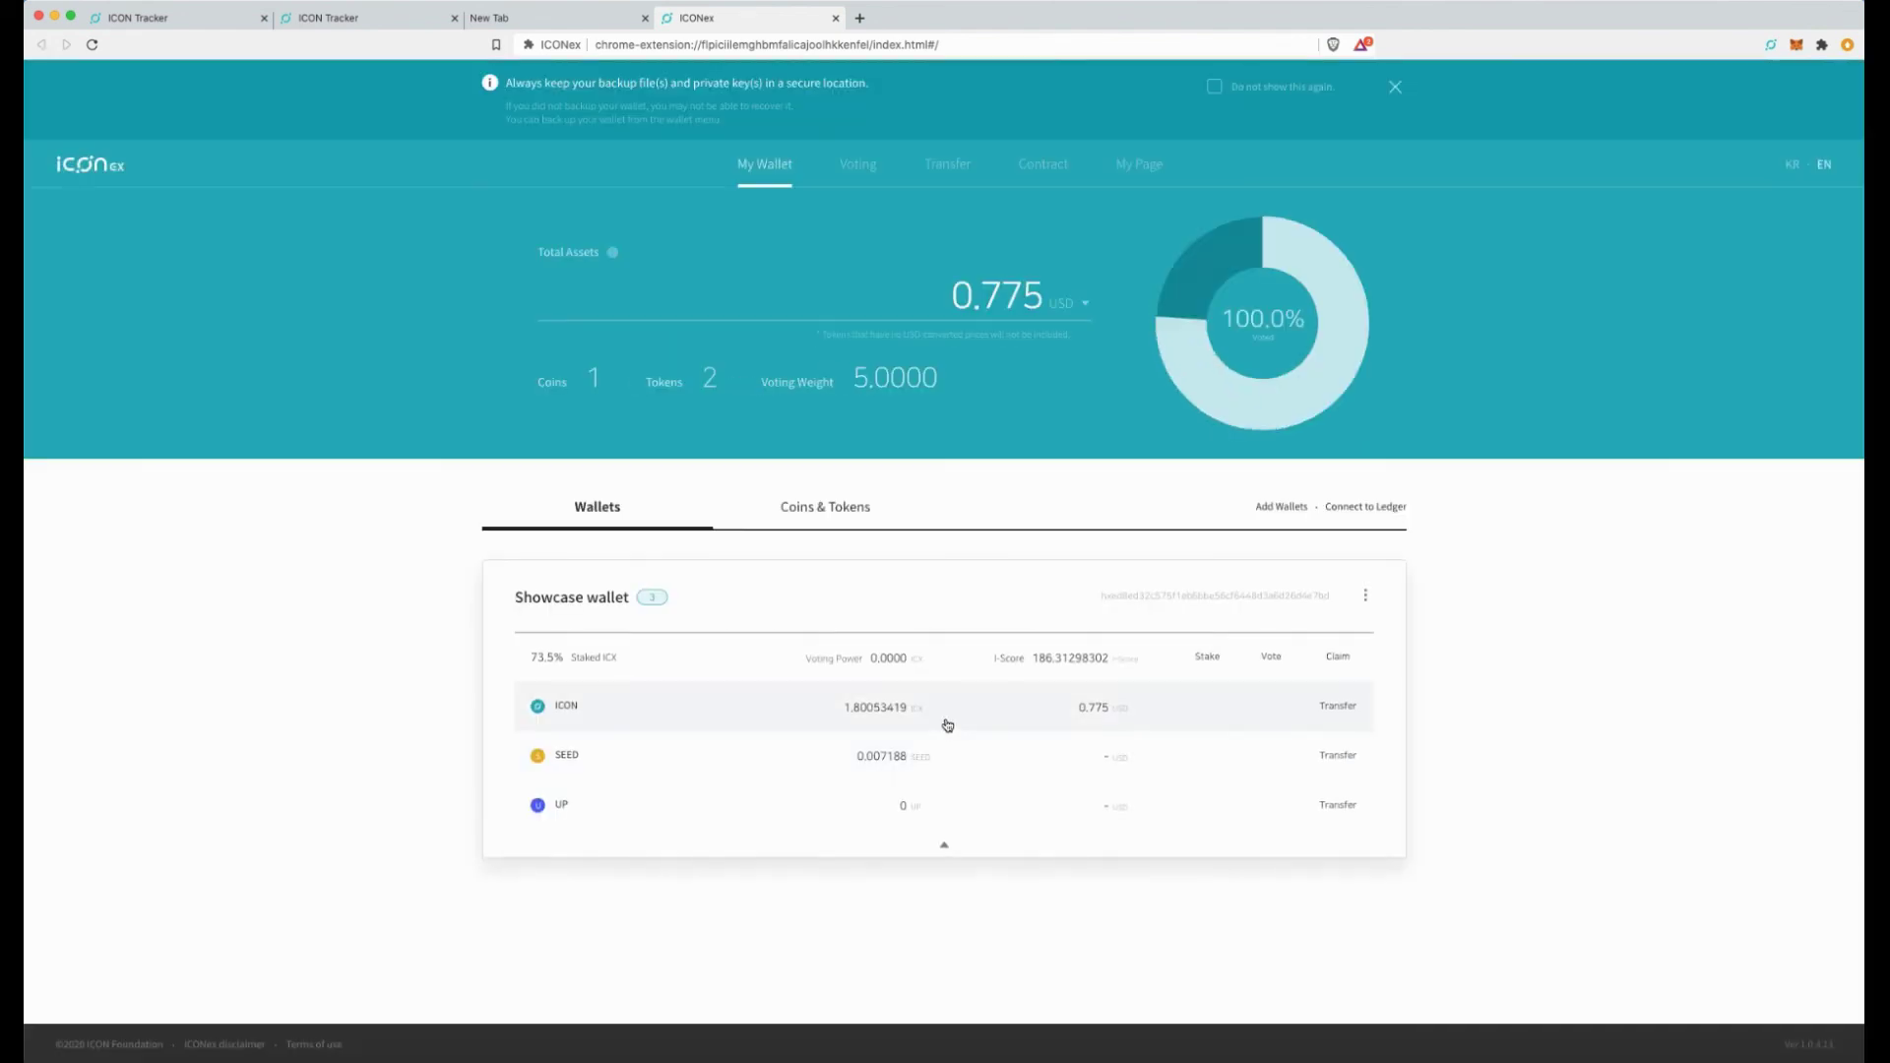